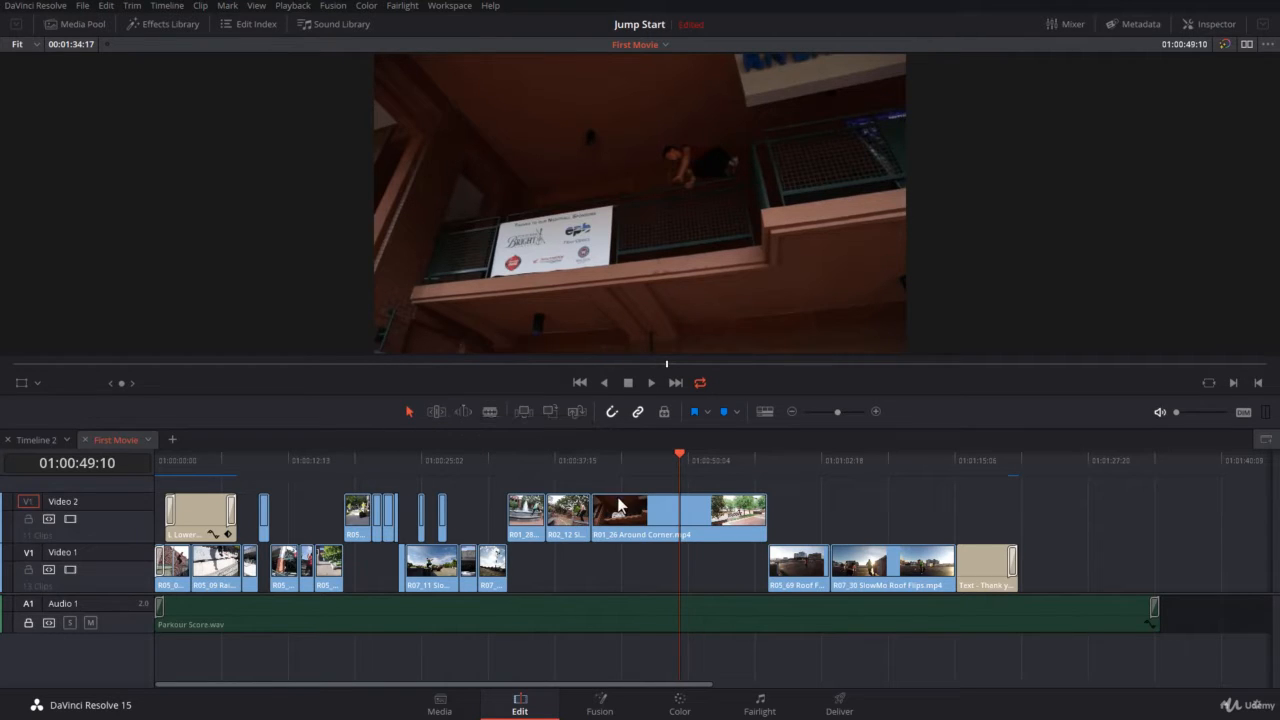
pyautogui.click(131, 6)
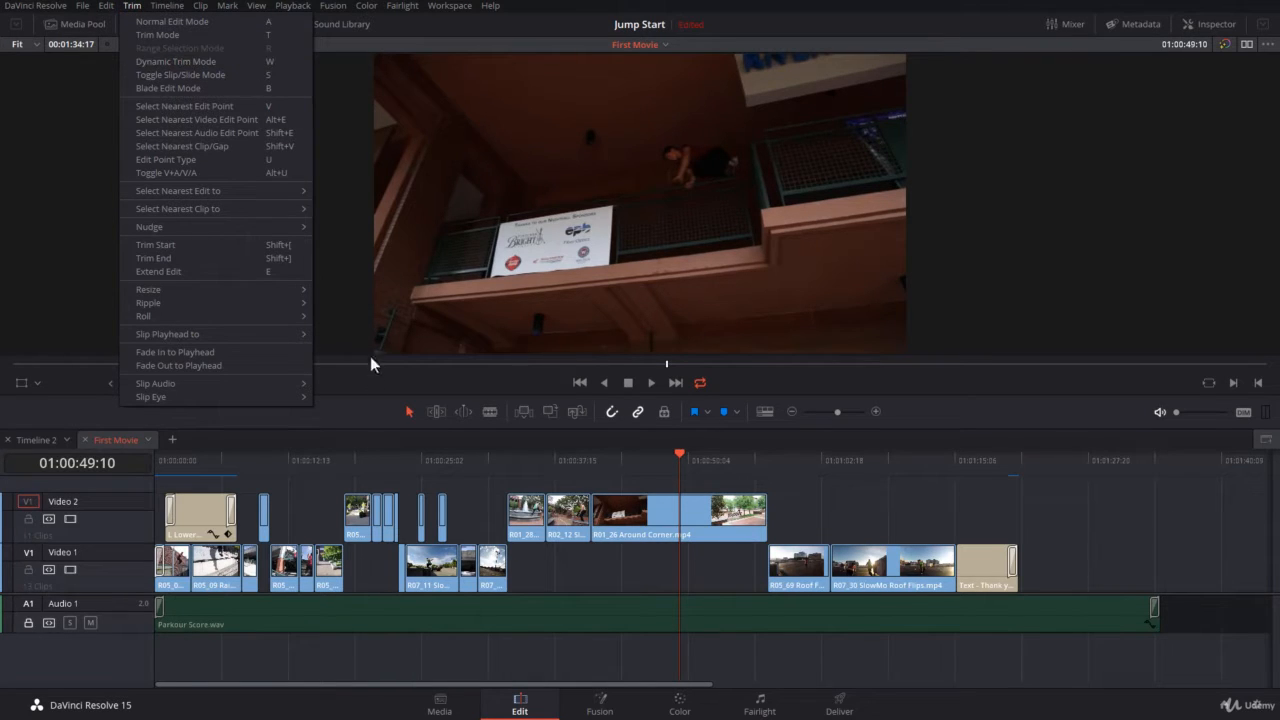
pyautogui.click(374, 413)
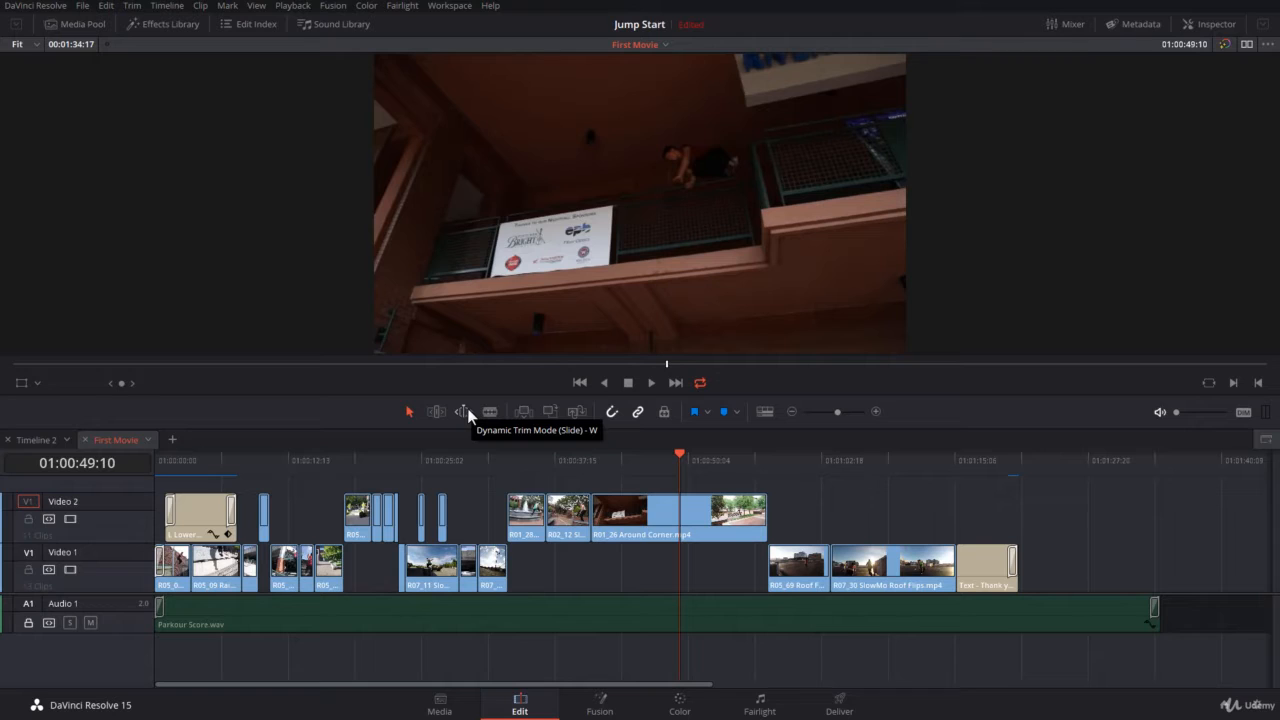
pyautogui.rightClick(467, 410)
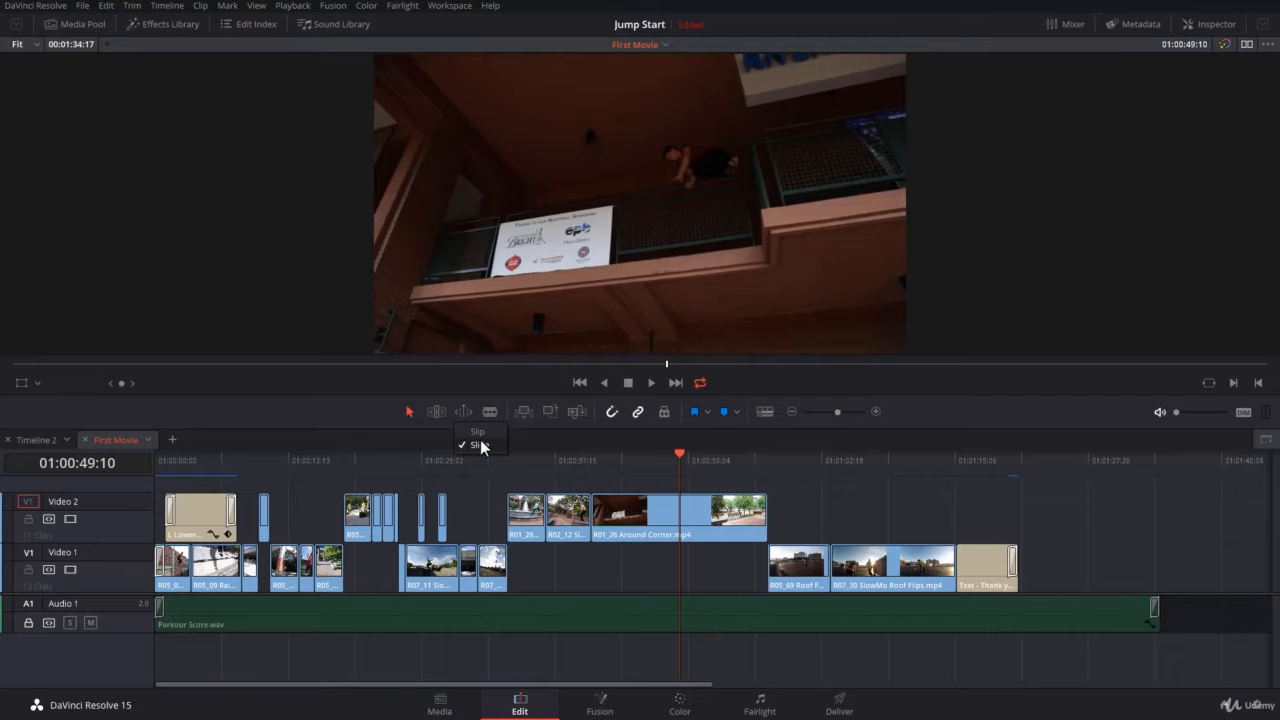
pyautogui.click(362, 409)
# Turn on Dynamic Trim mode, select the start of R01_26 Around Corner.mp4, and move the playhead to about 01:00:49:17.
pyautogui.press('w')
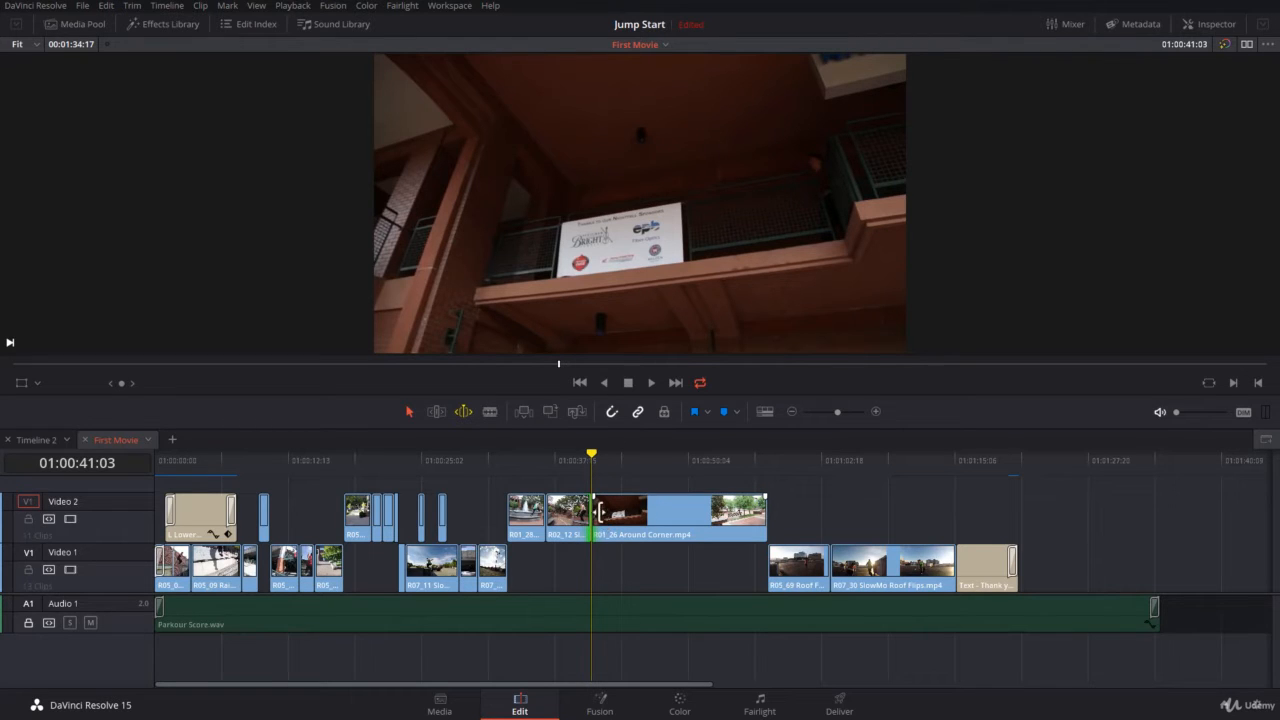
pyautogui.click(598, 511)
pyautogui.click(589, 451)
pyautogui.moveTo(589, 453); pyautogui.dragTo(682, 458)
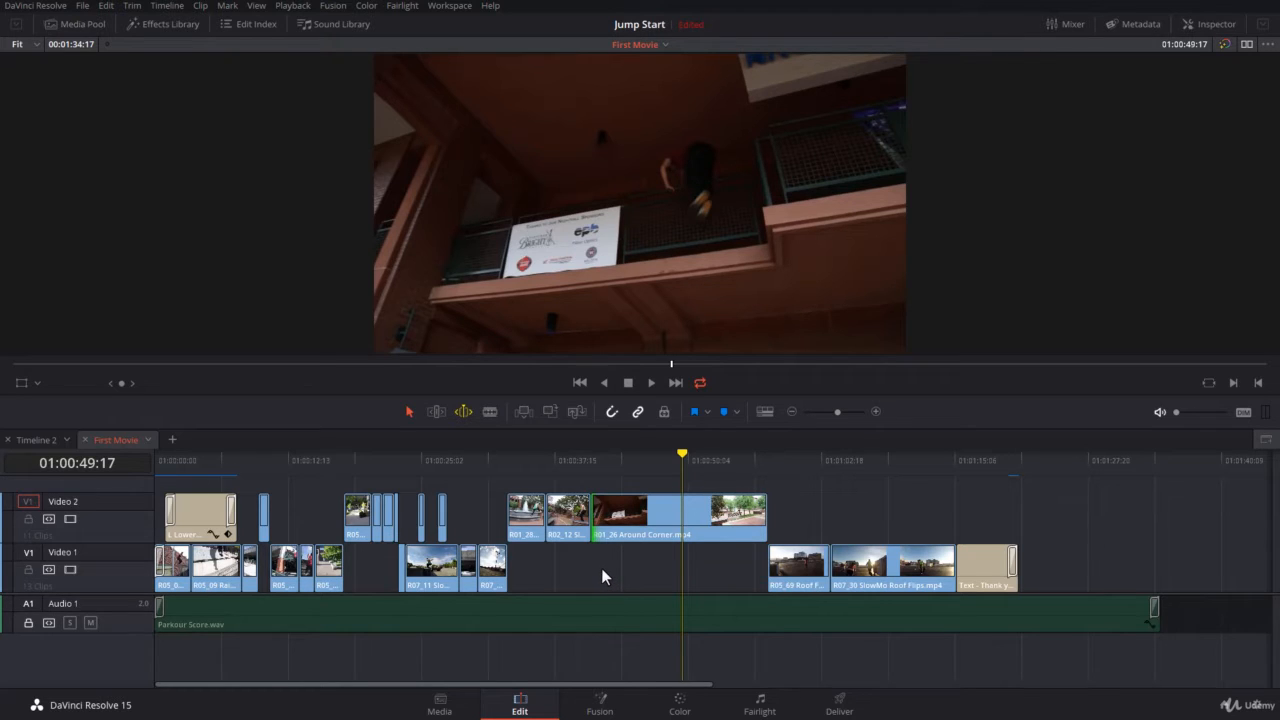
# Dynamically trim the start of R01_26 Around Corner.mp4 to about 01:00:51:07, and extend it back to the preceding clip.
pyautogui.press('l')
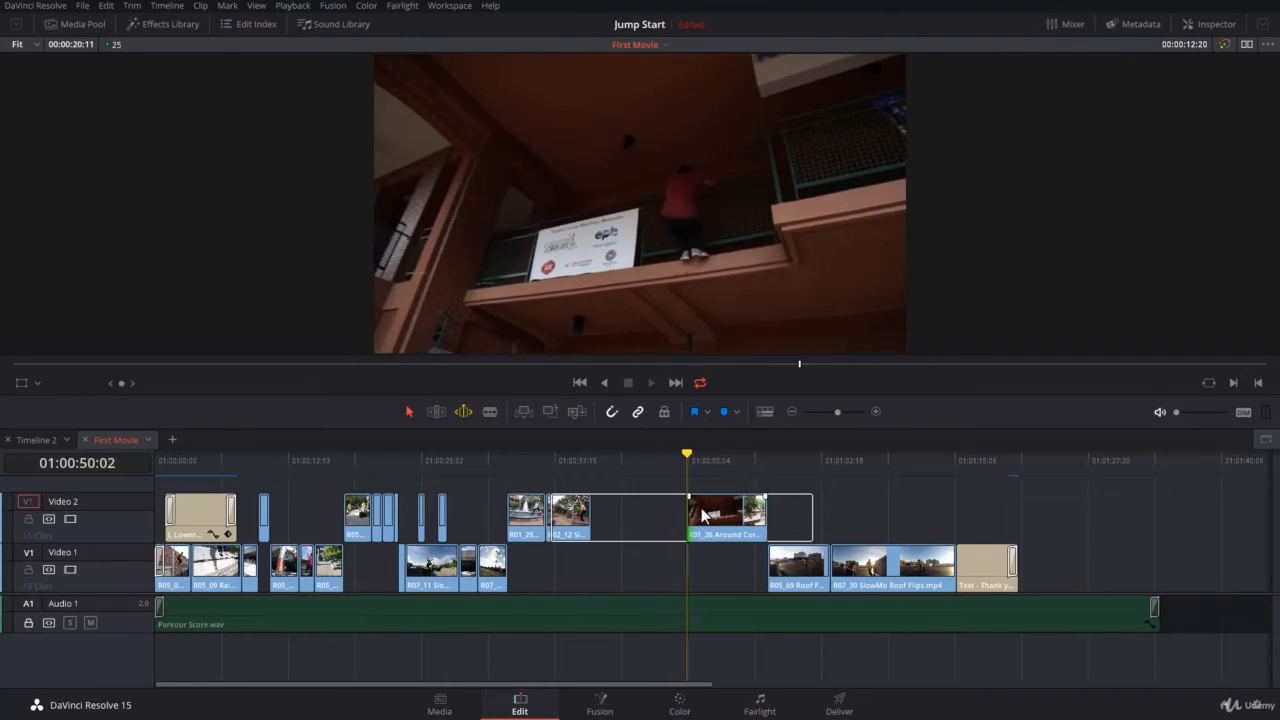
pyautogui.press('k')
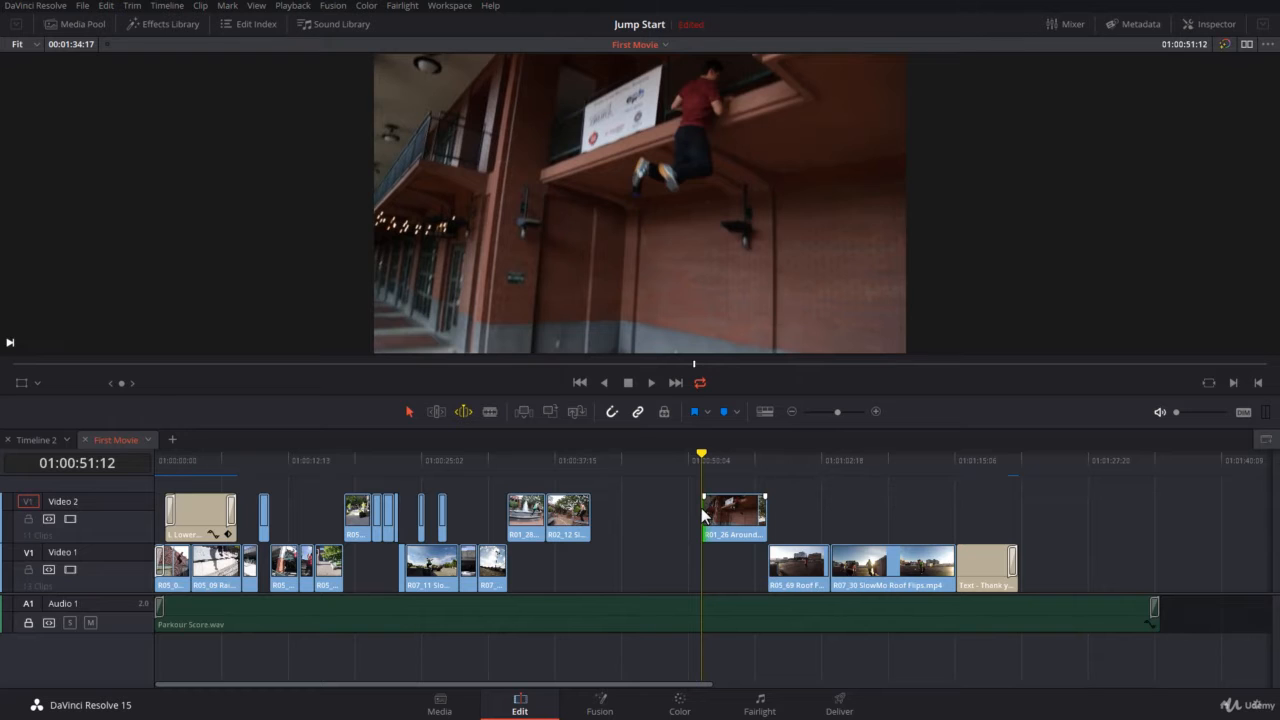
pyautogui.press('j')
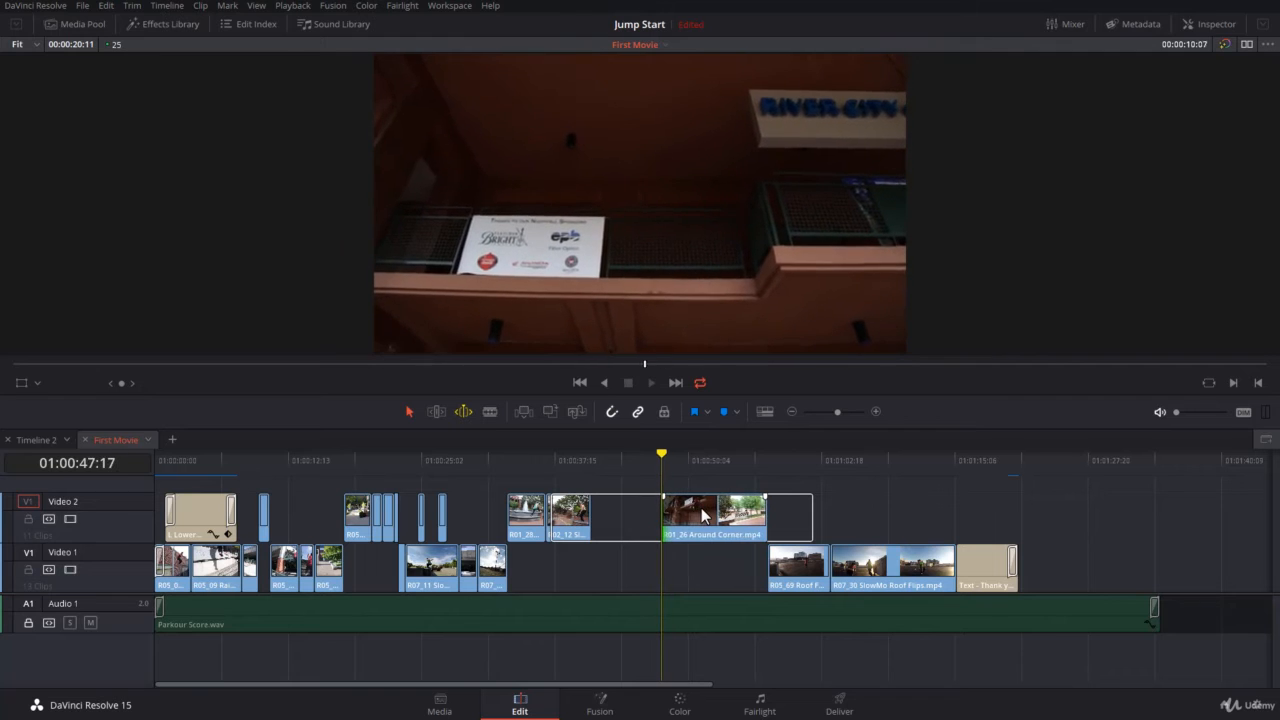
pyautogui.press('k')
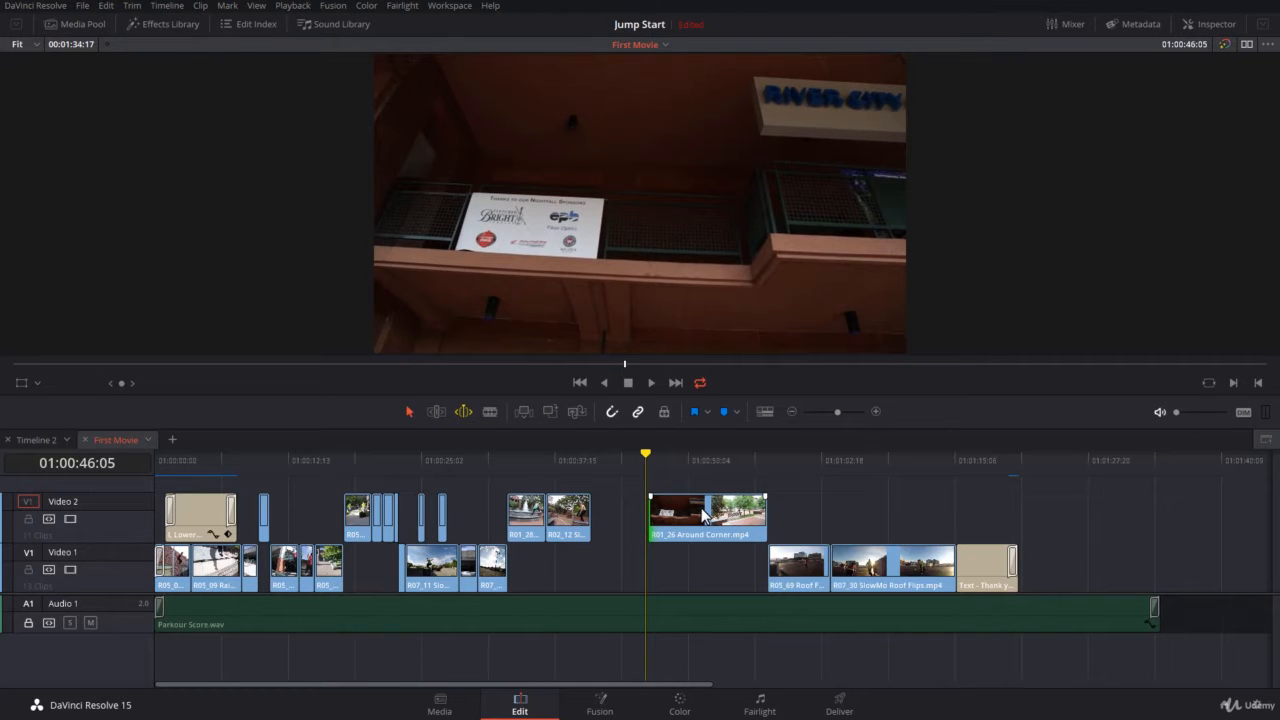
pyautogui.press('l')
pyautogui.press('k')
pyautogui.press('l')
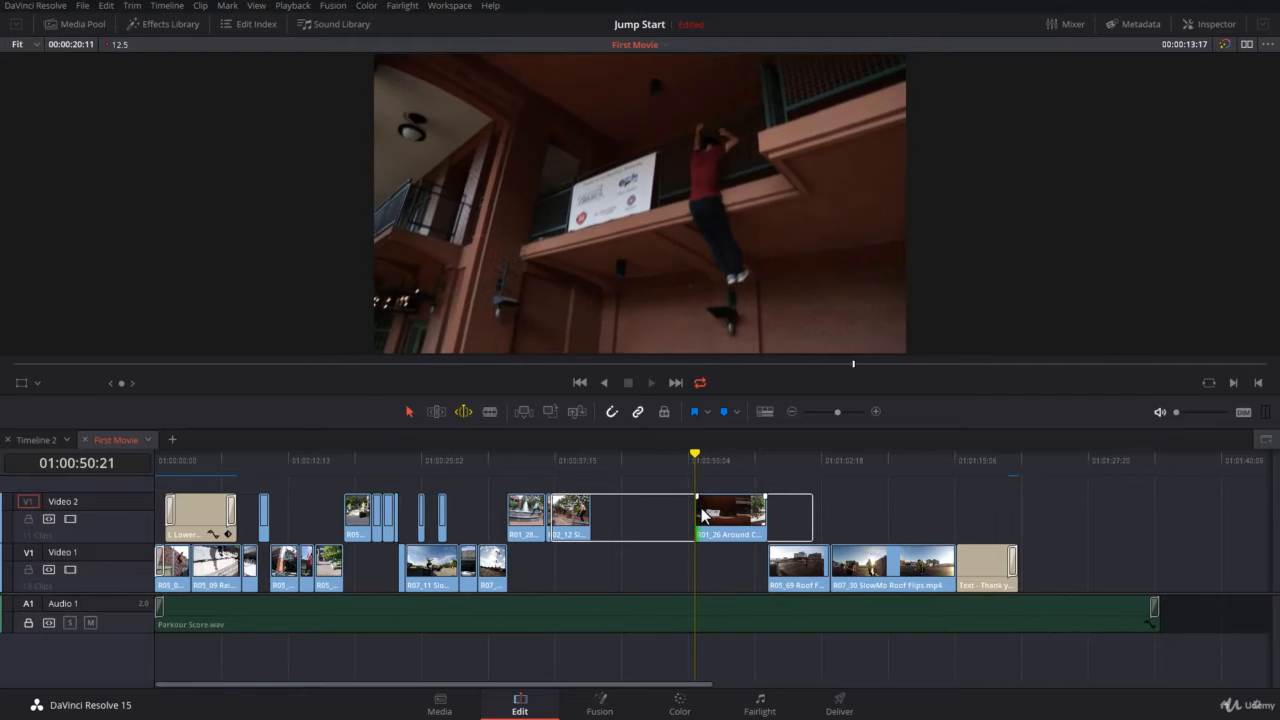
pyautogui.press('k')
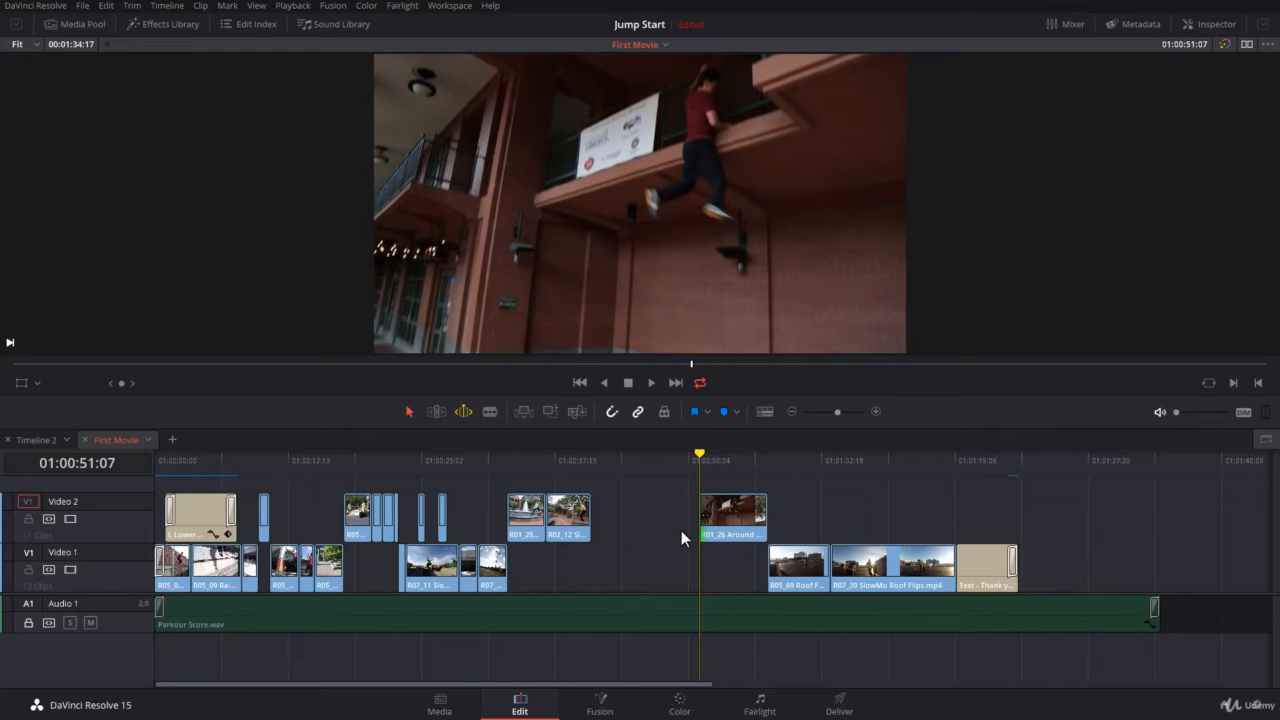
pyautogui.moveTo(700, 515); pyautogui.dragTo(592, 515)
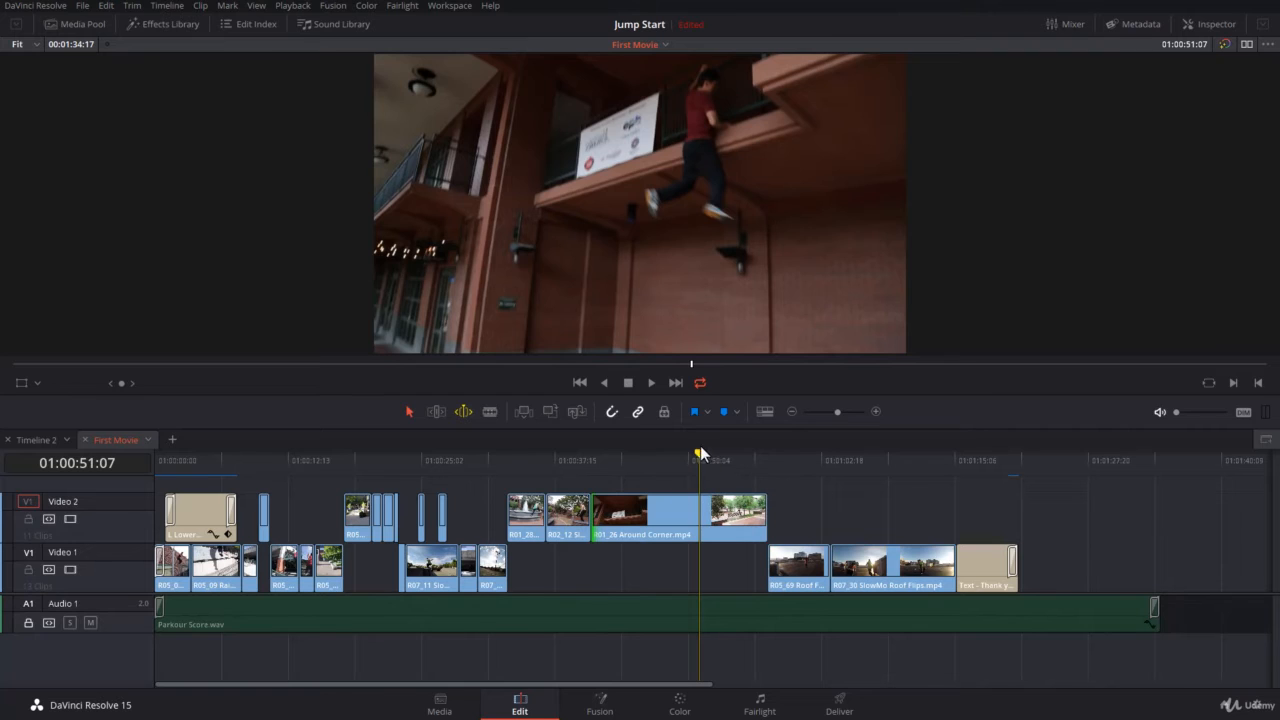
# Dynamically trim the end of R01_26 Around Corner.mp4 on Video 2 to about 01:00:54:17.
pyautogui.click(759, 516)
pyautogui.moveTo(759, 516); pyautogui.dragTo(739, 524)
pyautogui.press('j')
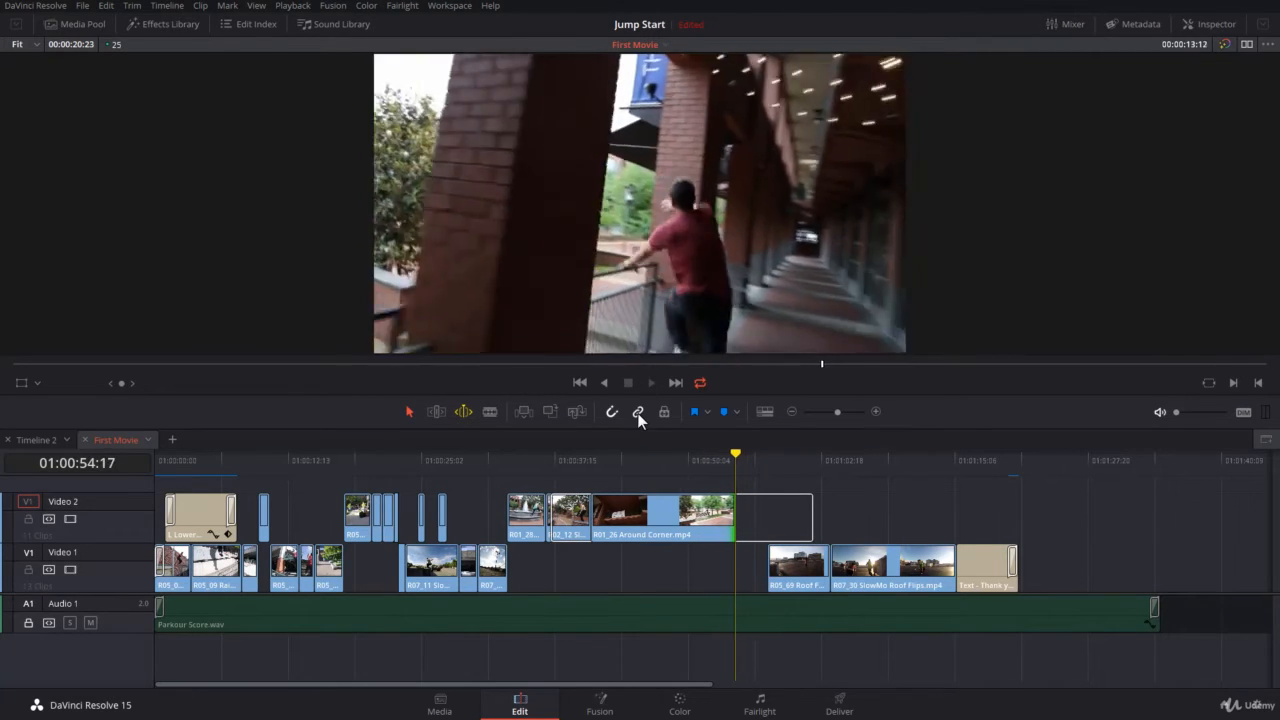
pyautogui.press('k')
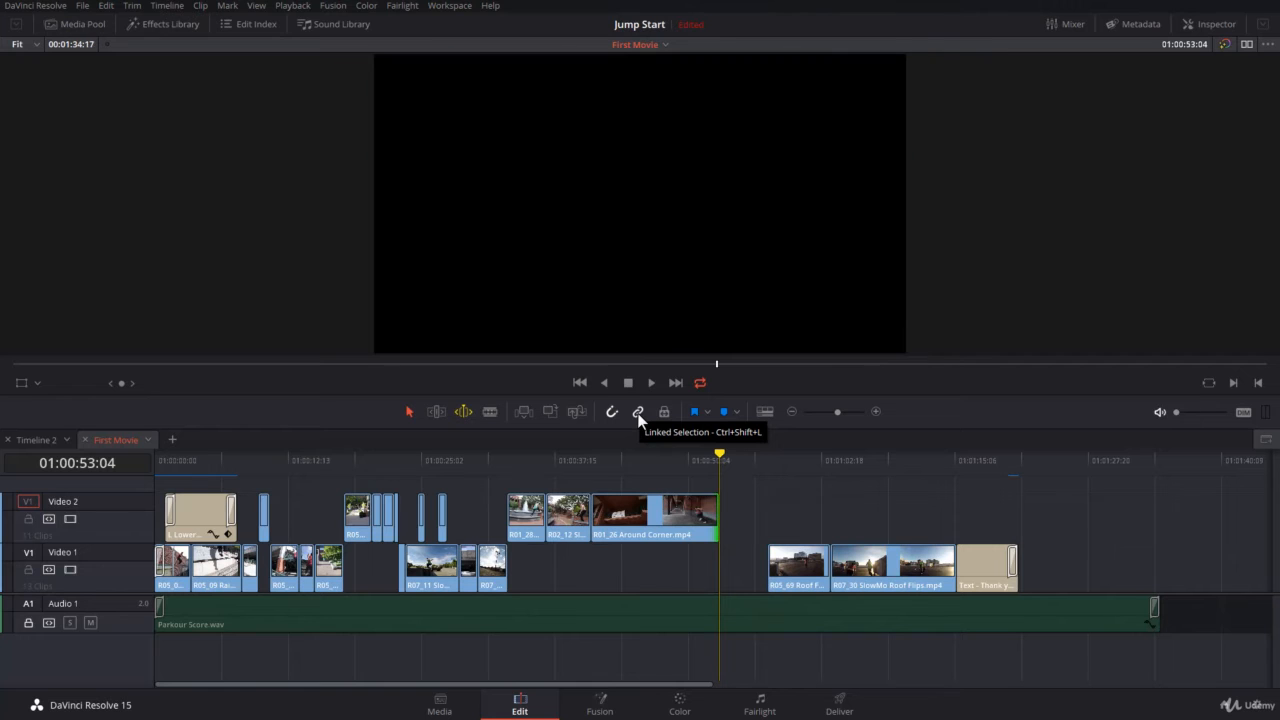
pyautogui.press('l')
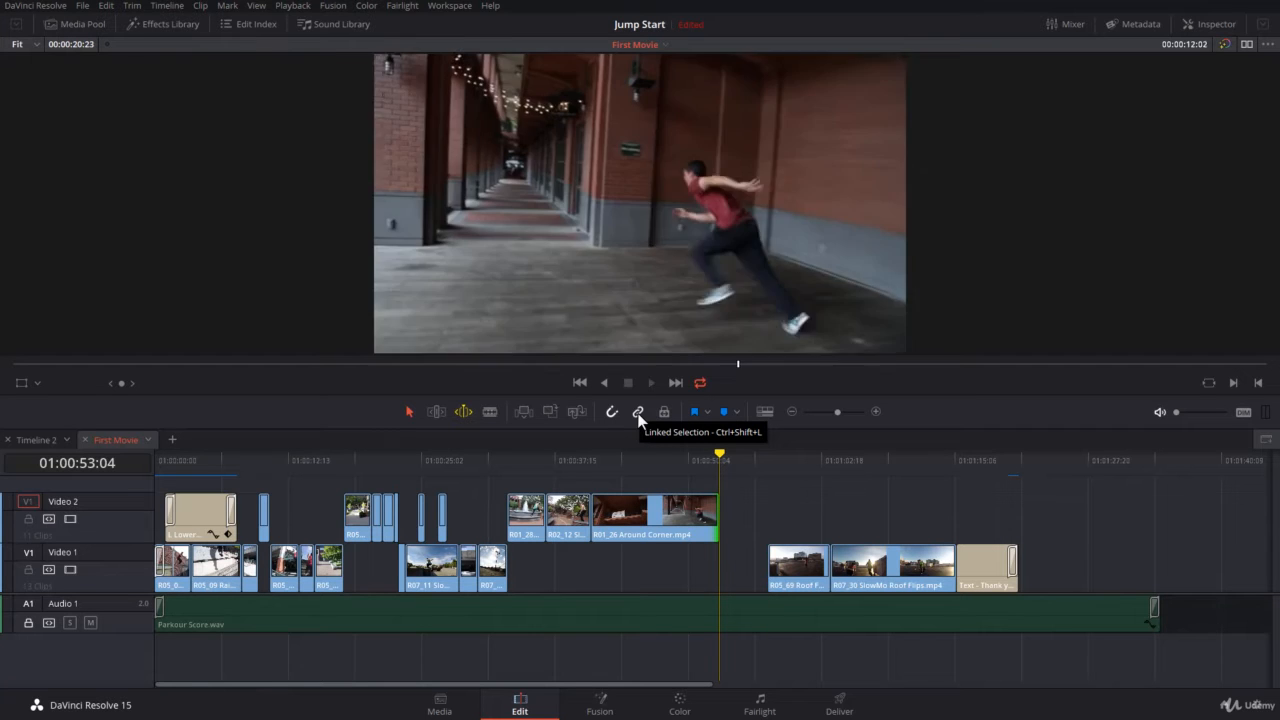
pyautogui.press('k')
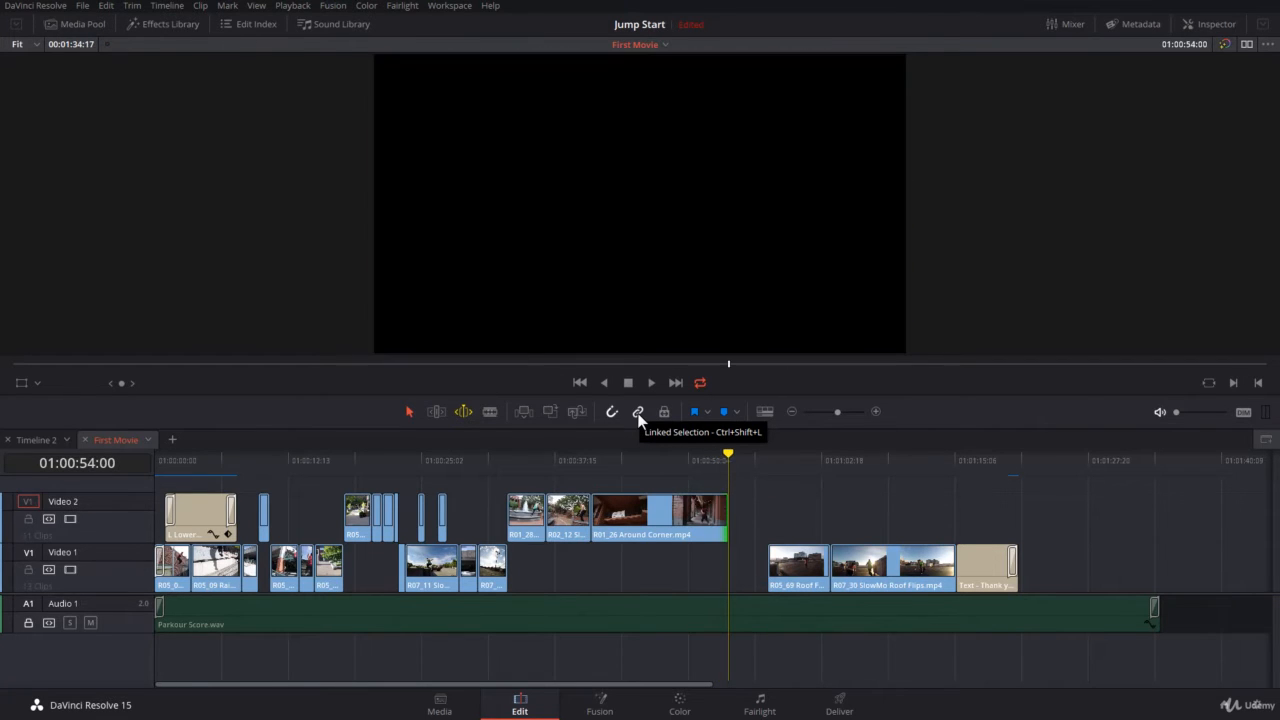
pyautogui.press('l')
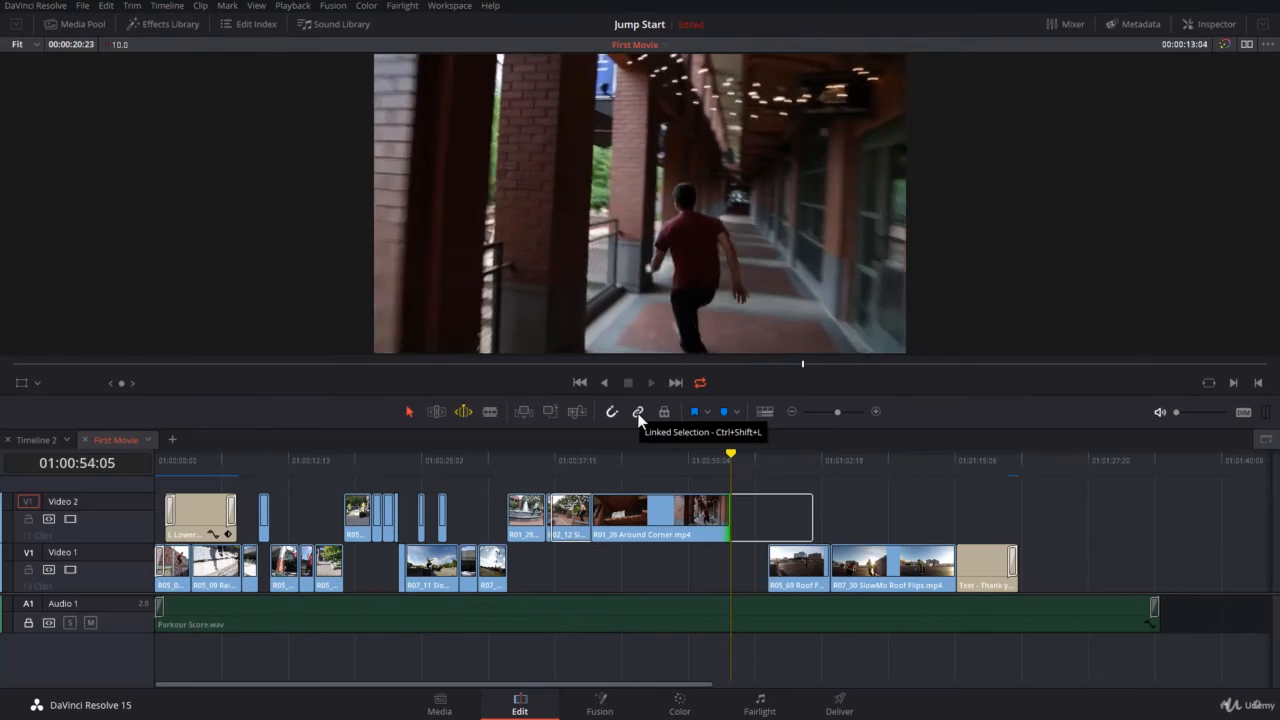
pyautogui.press('k')
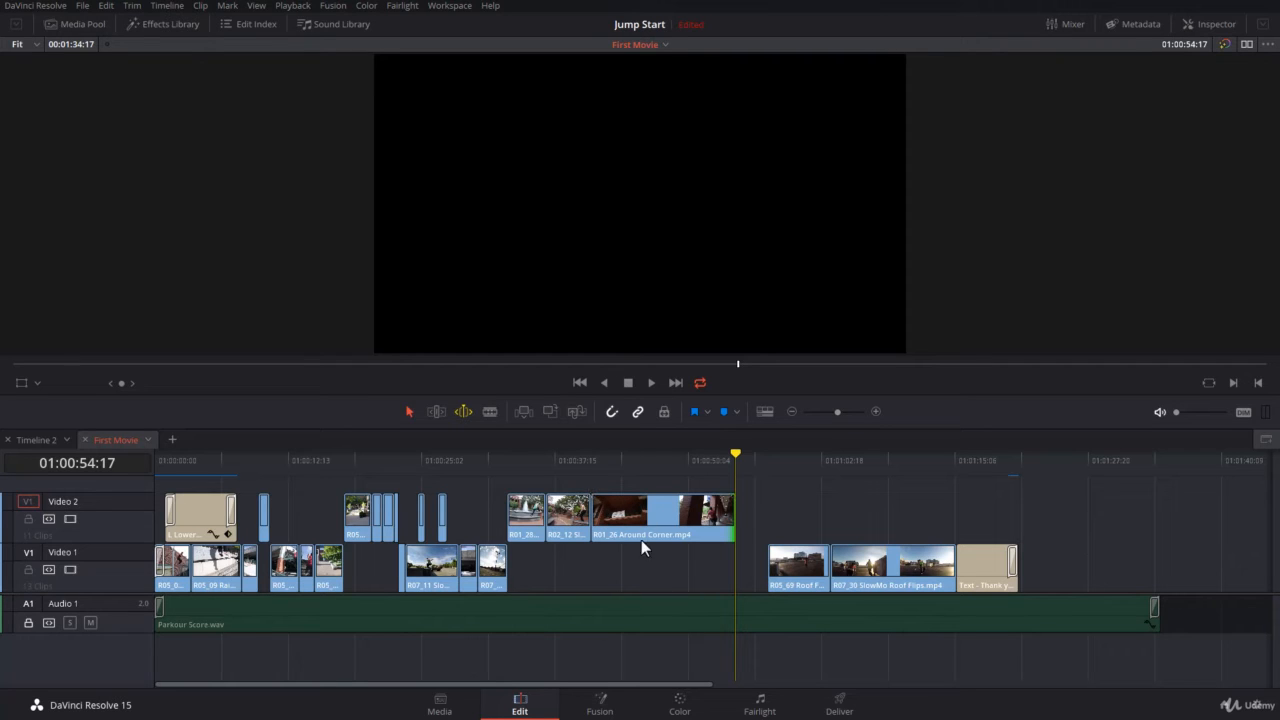
# Dynamically roll the edit between R02_12 Slow Fountain Flips.mp4 and R01_26 Around Corner.mp4, and undo the roll.
pyautogui.click(594, 512)
pyautogui.press('/')
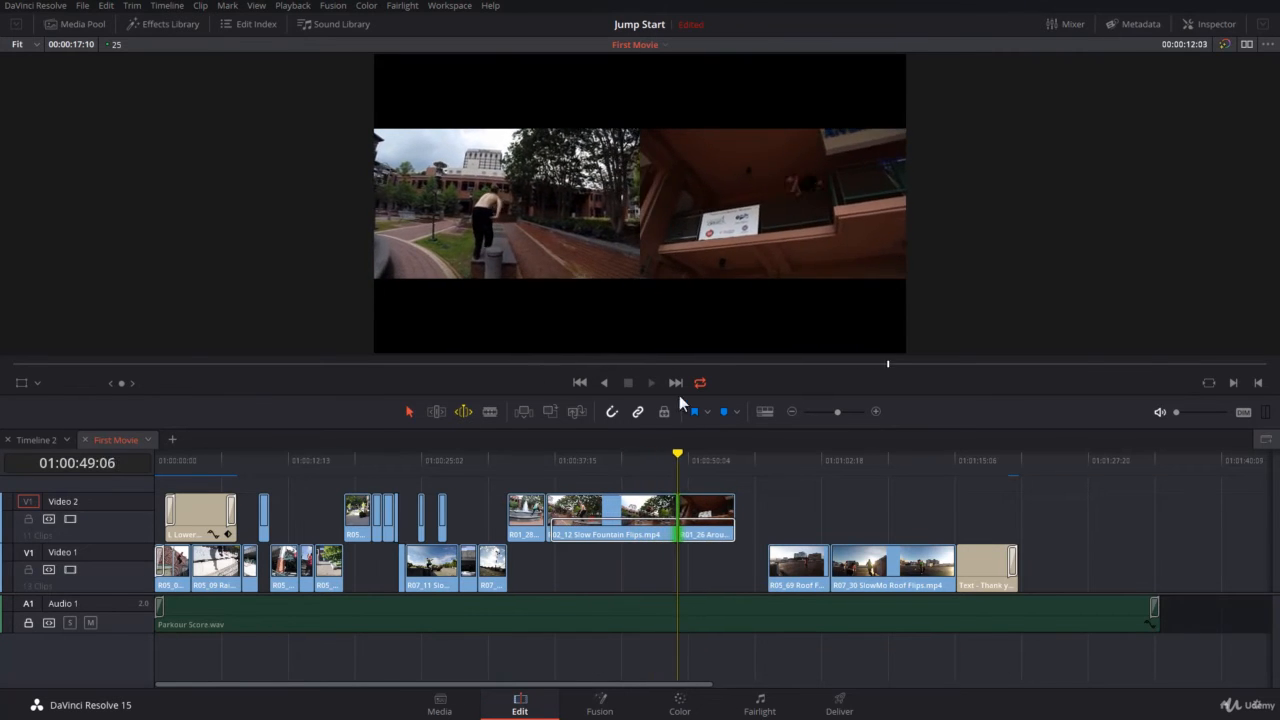
pyautogui.press('space')
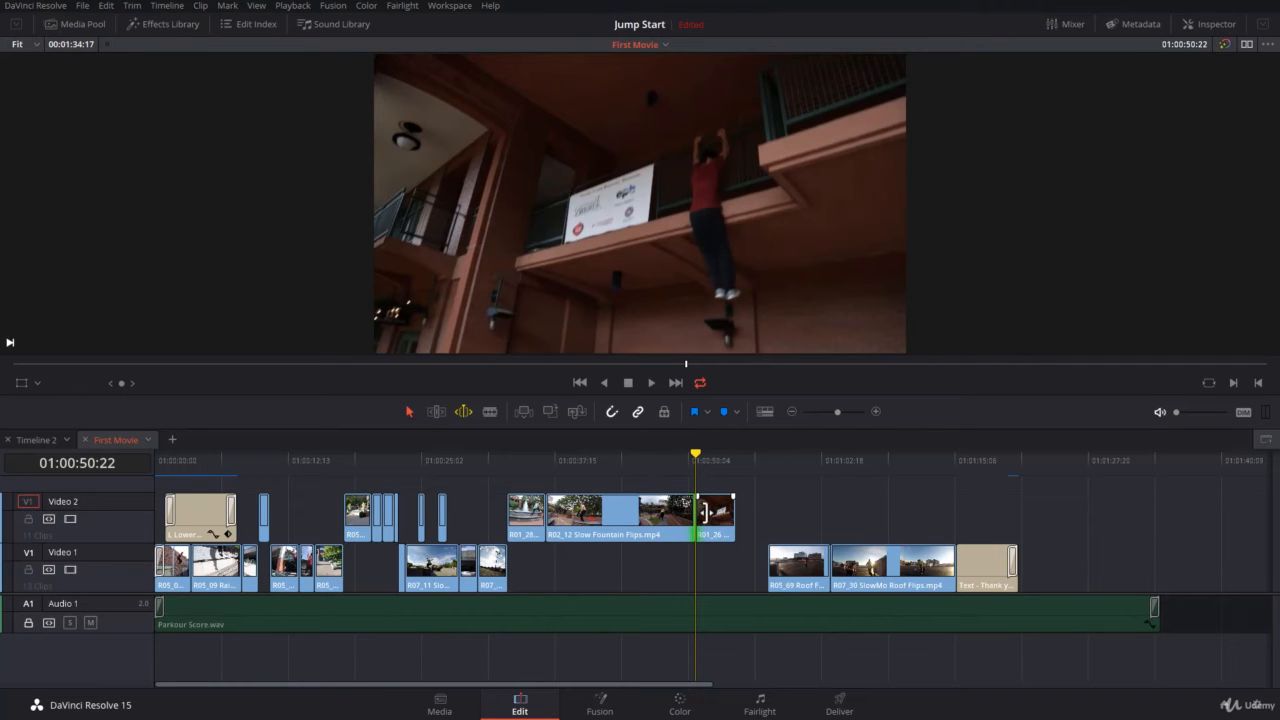
pyautogui.press('j')
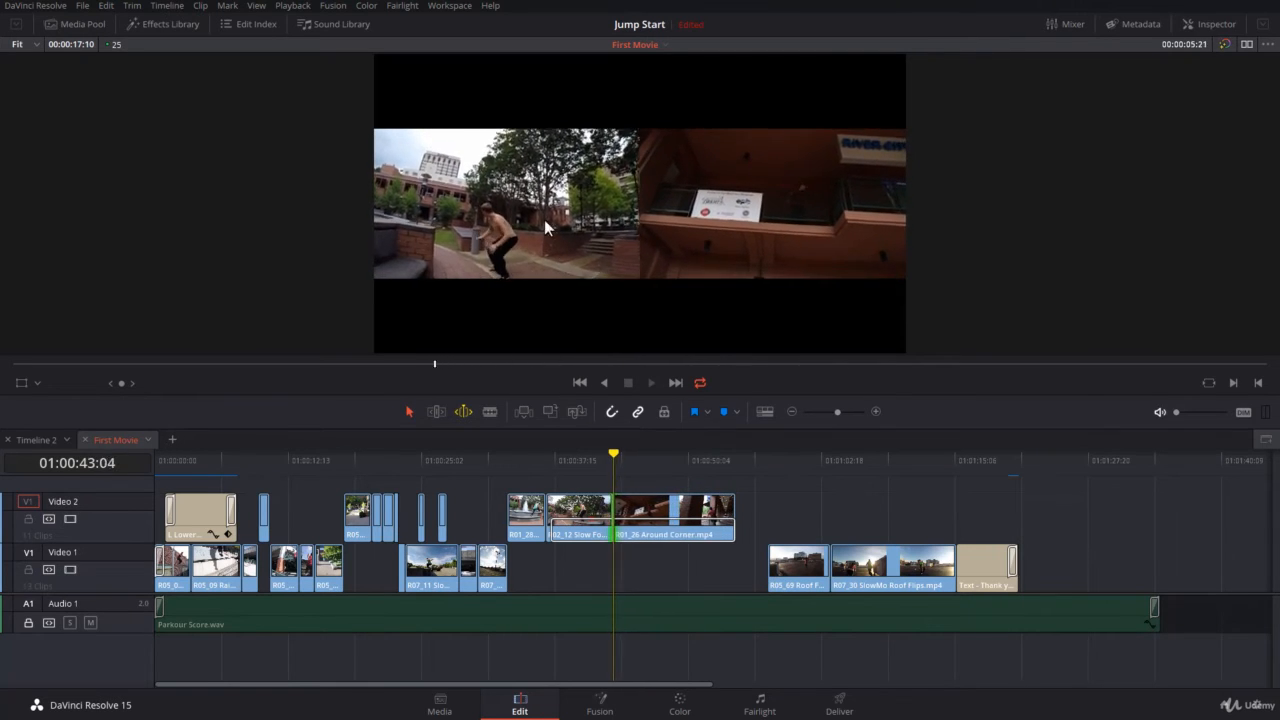
pyautogui.press('k')
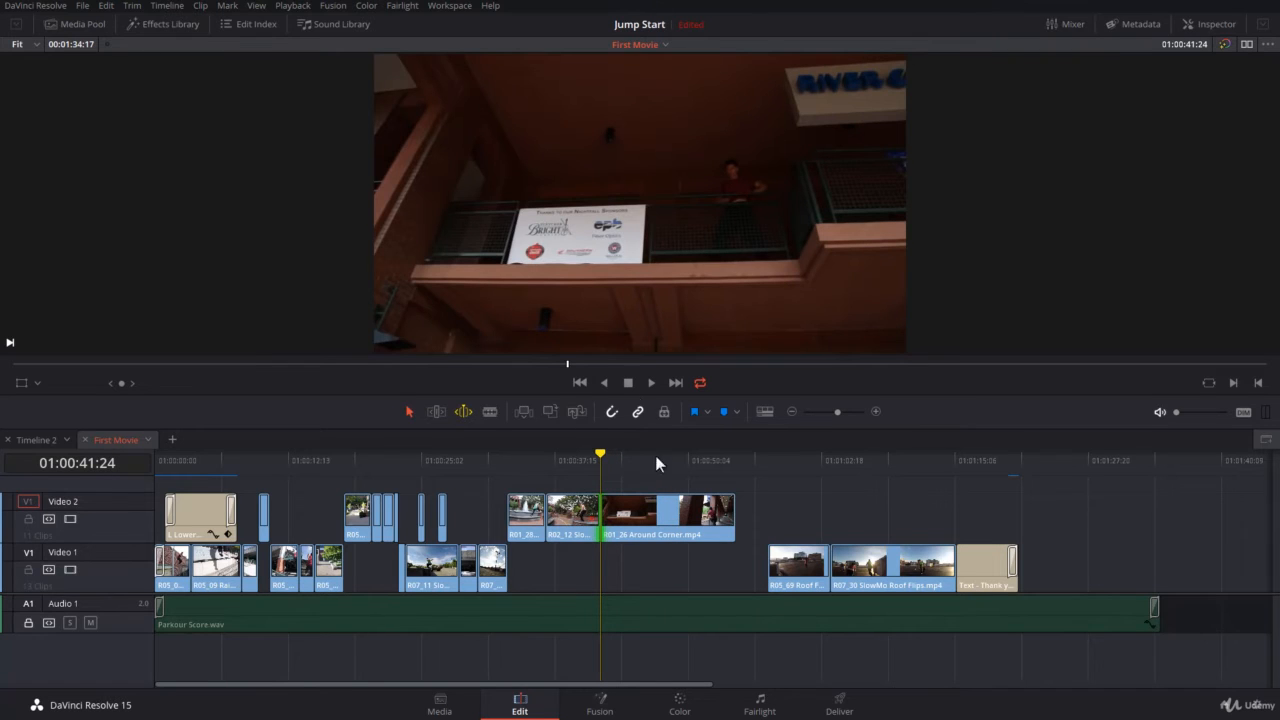
pyautogui.hotkey('ctrl', 'z')
pyautogui.hotkey('ctrl', 'z')
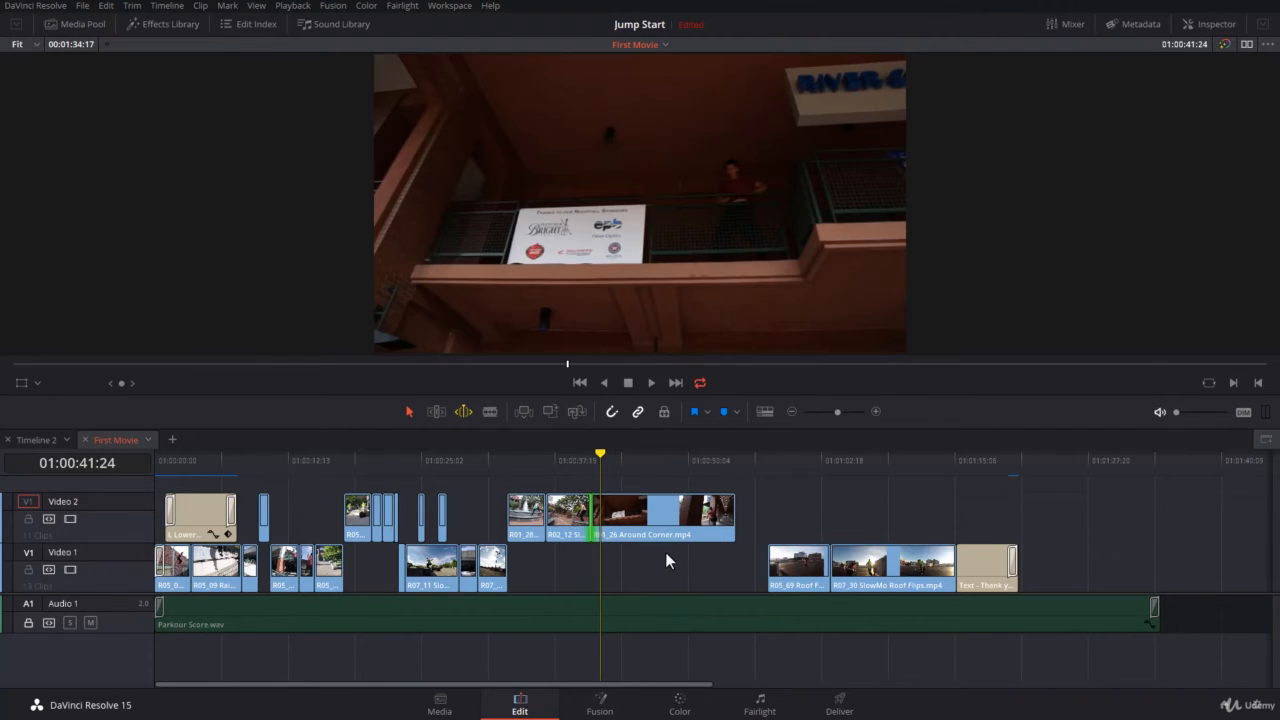
# Select the whole R01_26 Around Corner.mp4 clip and set Dynamic Trim to Slide.
pyautogui.click(672, 655)
pyautogui.click(646, 521)
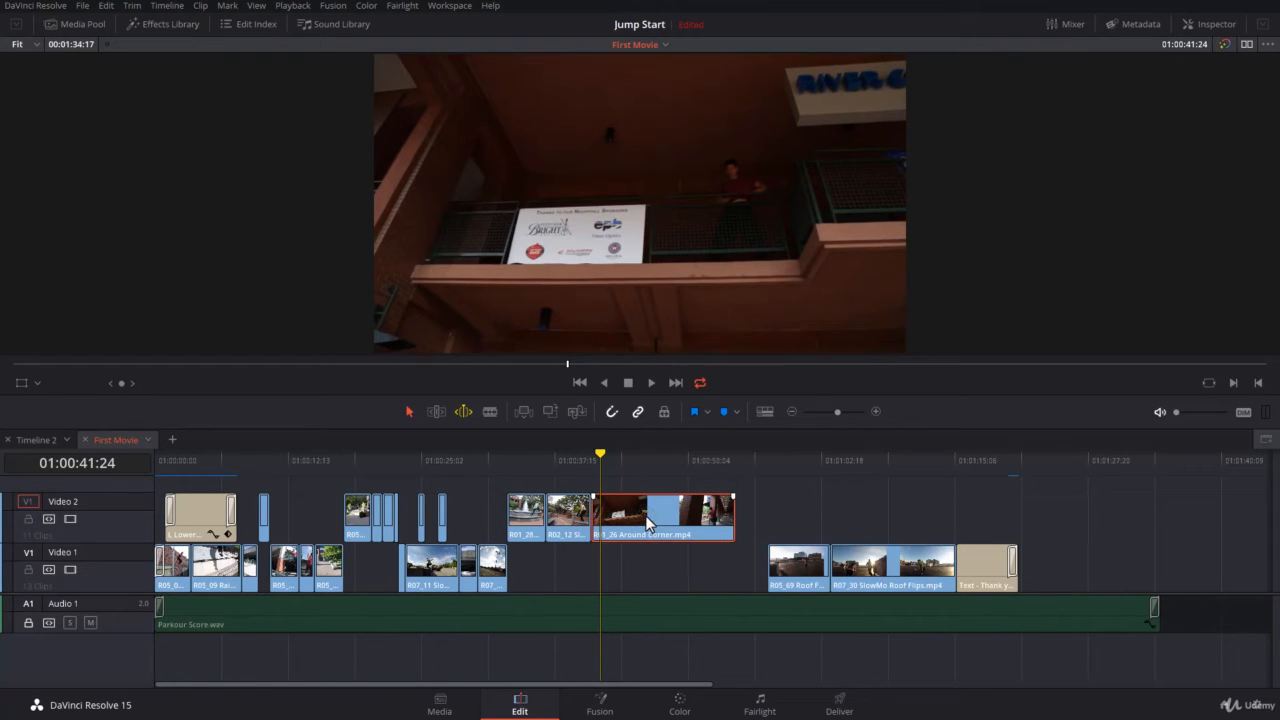
pyautogui.rightClick(465, 411)
pyautogui.click(476, 444)
# Nudge R01_26 Around Corner.mp4 later along Video 2 until it starts where the closing text clip ends, and undo the move.
pyautogui.hotkey('shift', '.')
pyautogui.hotkey('shift', '.')
pyautogui.hotkey('shift', '.')
pyautogui.hotkey('shift', '.')
pyautogui.hotkey('shift', '.')
pyautogui.hotkey('shift', '.')
pyautogui.hotkey('shift', '.')
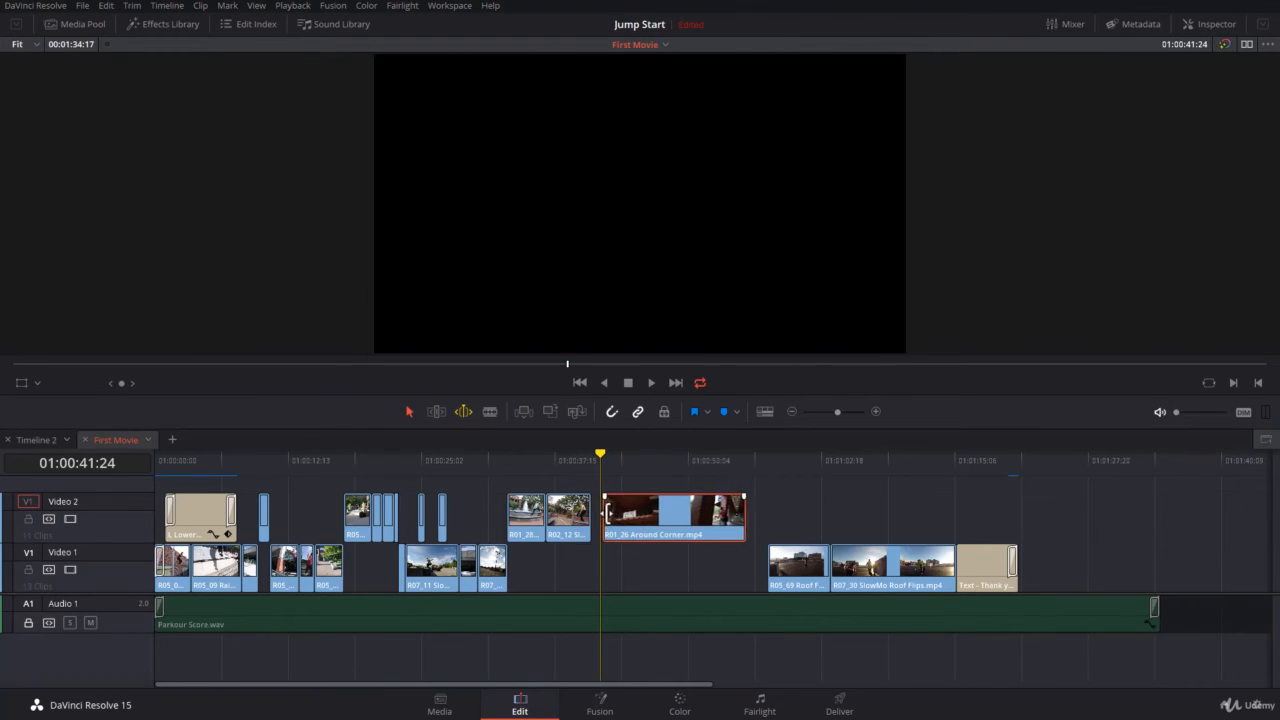
pyautogui.hotkey('shift', '.')
pyautogui.hotkey('shift', '.')
pyautogui.hotkey('shift', '.')
pyautogui.hotkey('shift', '.')
pyautogui.hotkey('shift', '.')
pyautogui.hotkey('shift', '.')
pyautogui.hotkey('shift', '.')
pyautogui.hotkey('shift', '.')
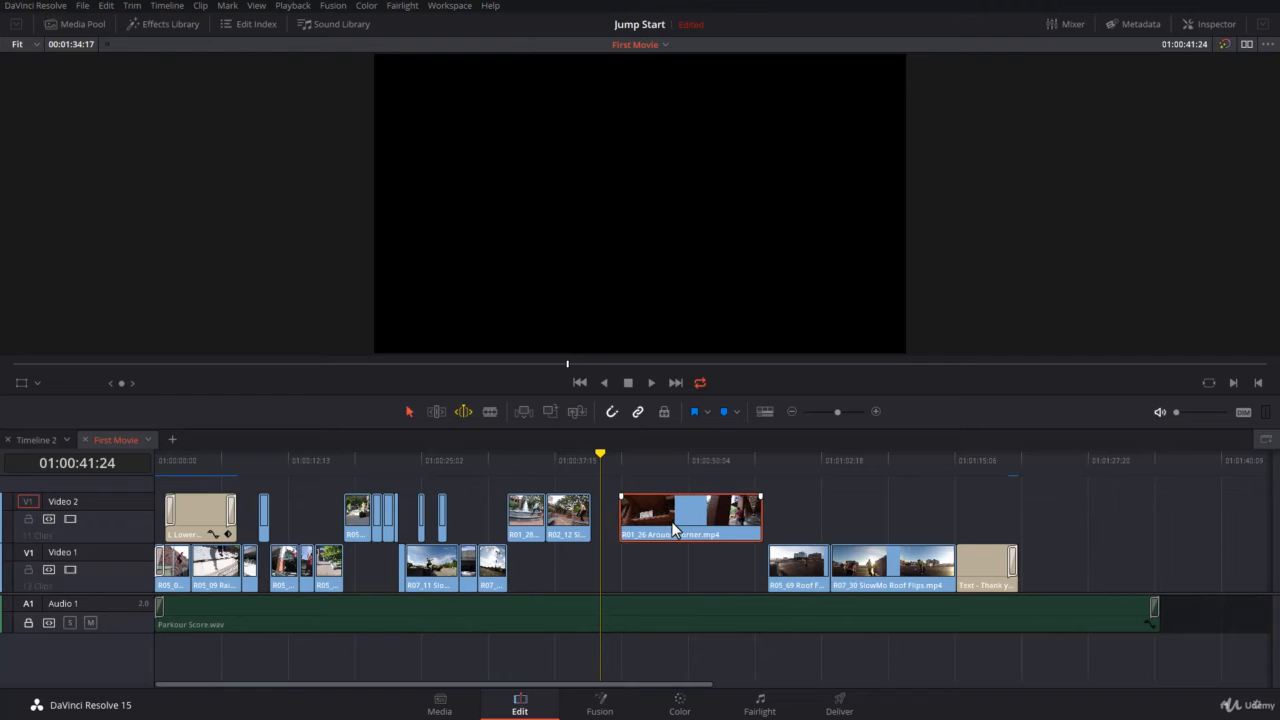
pyautogui.hotkey('shift', '.')
pyautogui.hotkey('shift', '.')
pyautogui.hotkey('shift', '.')
pyautogui.hotkey('shift', '.')
pyautogui.hotkey('shift', '.')
pyautogui.hotkey('shift', '.')
pyautogui.hotkey('shift', '.')
pyautogui.hotkey('shift', '.')
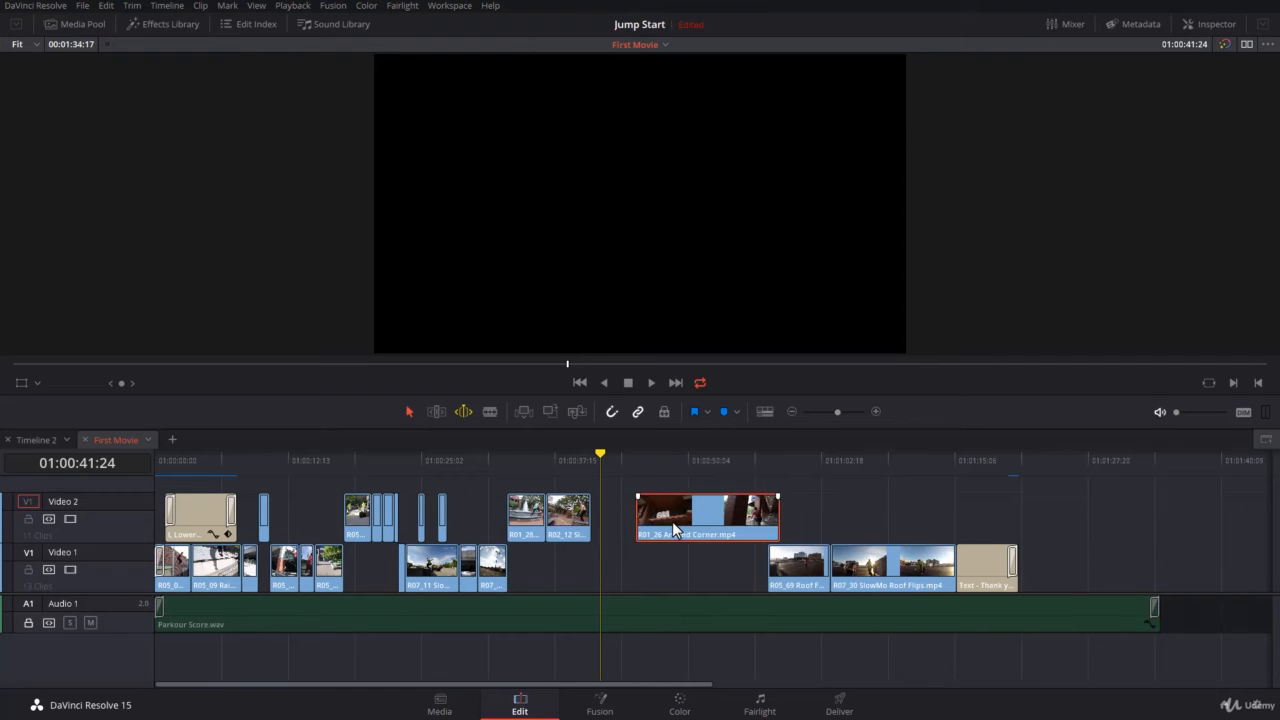
pyautogui.hotkey('shift', '.')
pyautogui.hotkey('shift', '.')
pyautogui.hotkey('shift', '.')
pyautogui.hotkey('shift', '.')
pyautogui.hotkey('shift', '.')
pyautogui.hotkey('shift', '.')
pyautogui.hotkey('shift', '.')
pyautogui.hotkey('shift', '.')
pyautogui.hotkey('shift', '.')
pyautogui.hotkey('shift', '.')
pyautogui.hotkey('shift', '.')
pyautogui.hotkey('shift', '.')
pyautogui.hotkey('shift', '.')
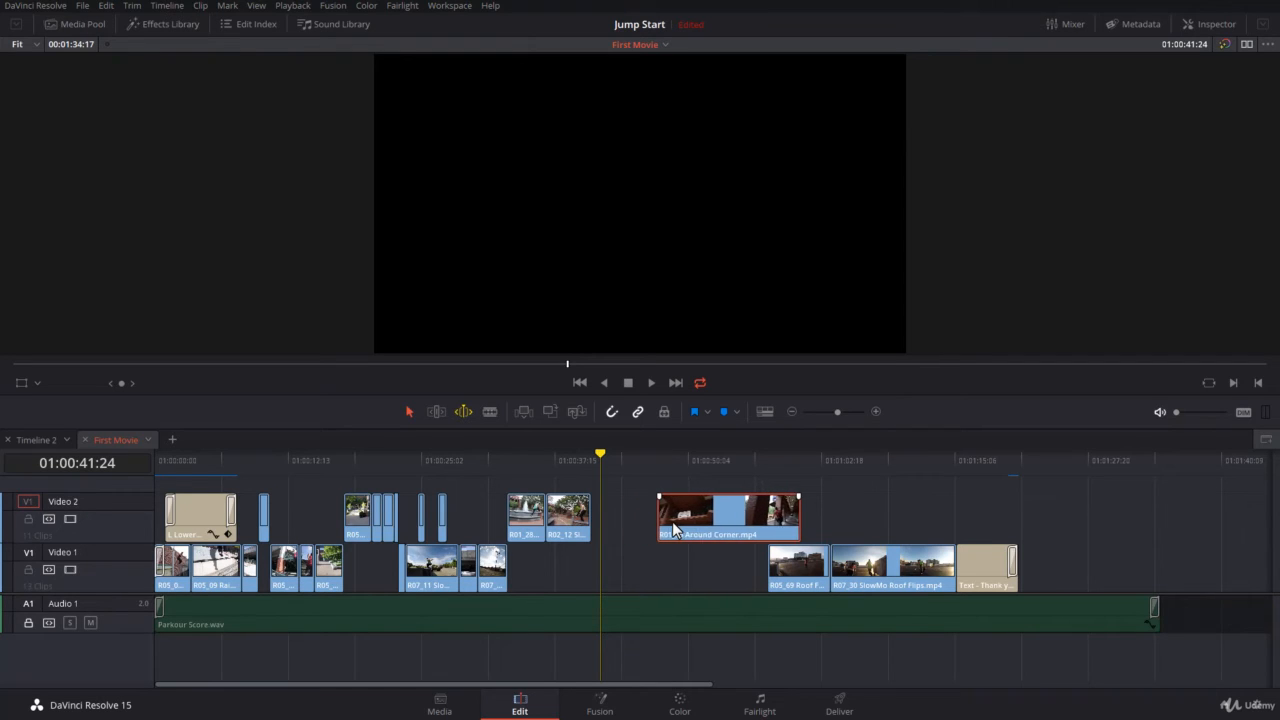
pyautogui.hotkey('shift', '.')
pyautogui.hotkey('shift', '.')
pyautogui.hotkey('shift', '.')
pyautogui.hotkey('shift', '.')
pyautogui.hotkey('shift', '.')
pyautogui.hotkey('shift', '.')
pyautogui.hotkey('shift', '.')
pyautogui.hotkey('shift', '.')
pyautogui.hotkey('shift', '.')
pyautogui.hotkey('shift', '.')
pyautogui.hotkey('shift', '.')
pyautogui.hotkey('shift', '.')
pyautogui.hotkey('shift', '.')
pyautogui.hotkey('shift', '.')
pyautogui.hotkey('shift', '.')
pyautogui.hotkey('shift', '.')
pyautogui.hotkey('shift', '.')
pyautogui.hotkey('shift', '.')
pyautogui.hotkey('shift', '.')
pyautogui.hotkey('shift', '.')
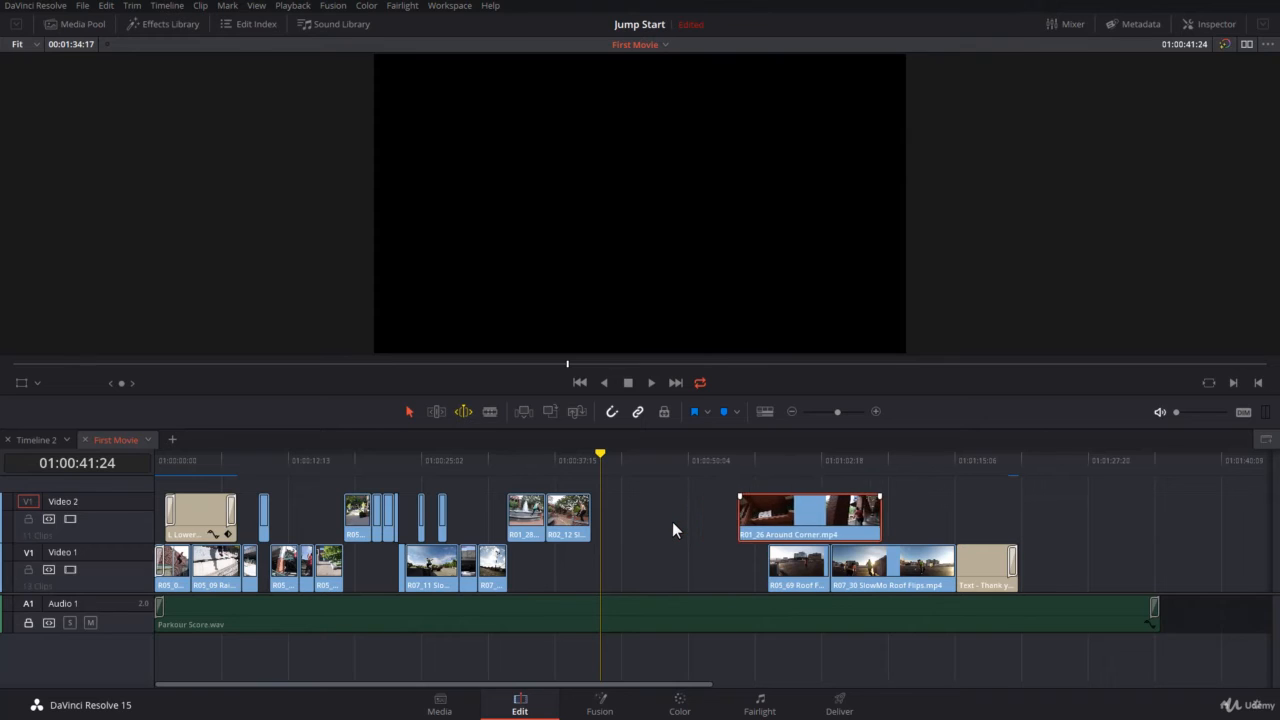
pyautogui.hotkey('shift', '.')
pyautogui.hotkey('shift', '.')
pyautogui.hotkey('shift', '.')
pyautogui.hotkey('shift', '.')
pyautogui.hotkey('shift', '.')
pyautogui.hotkey('shift', '.')
pyautogui.hotkey('shift', '.')
pyautogui.hotkey('shift', '.')
pyautogui.hotkey('shift', '.')
pyautogui.hotkey('shift', '.')
pyautogui.hotkey('shift', '.')
pyautogui.hotkey('shift', '.')
pyautogui.hotkey('shift', '.')
pyautogui.hotkey('shift', '.')
pyautogui.hotkey('shift', '.')
pyautogui.hotkey('shift', '.')
pyautogui.hotkey('shift', '.')
pyautogui.hotkey('shift', '.')
pyautogui.hotkey('shift', '.')
pyautogui.hotkey('shift', '.')
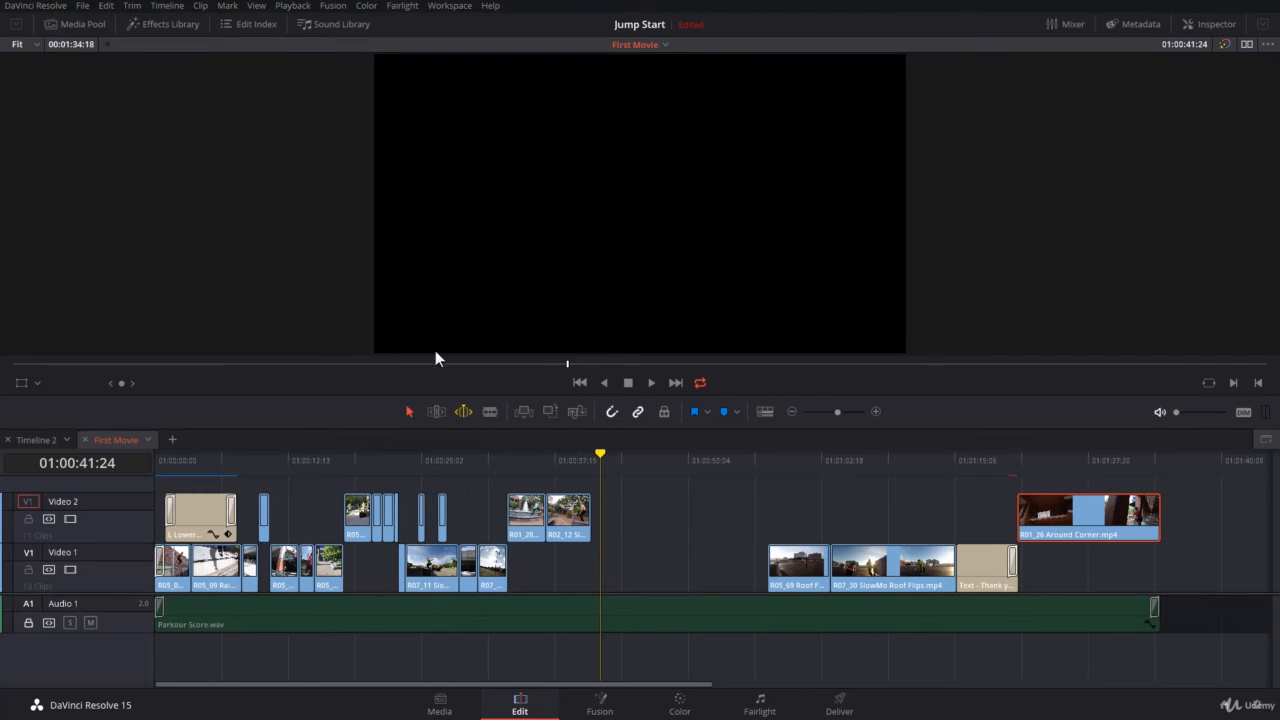
pyautogui.hotkey('ctrl', 'z')
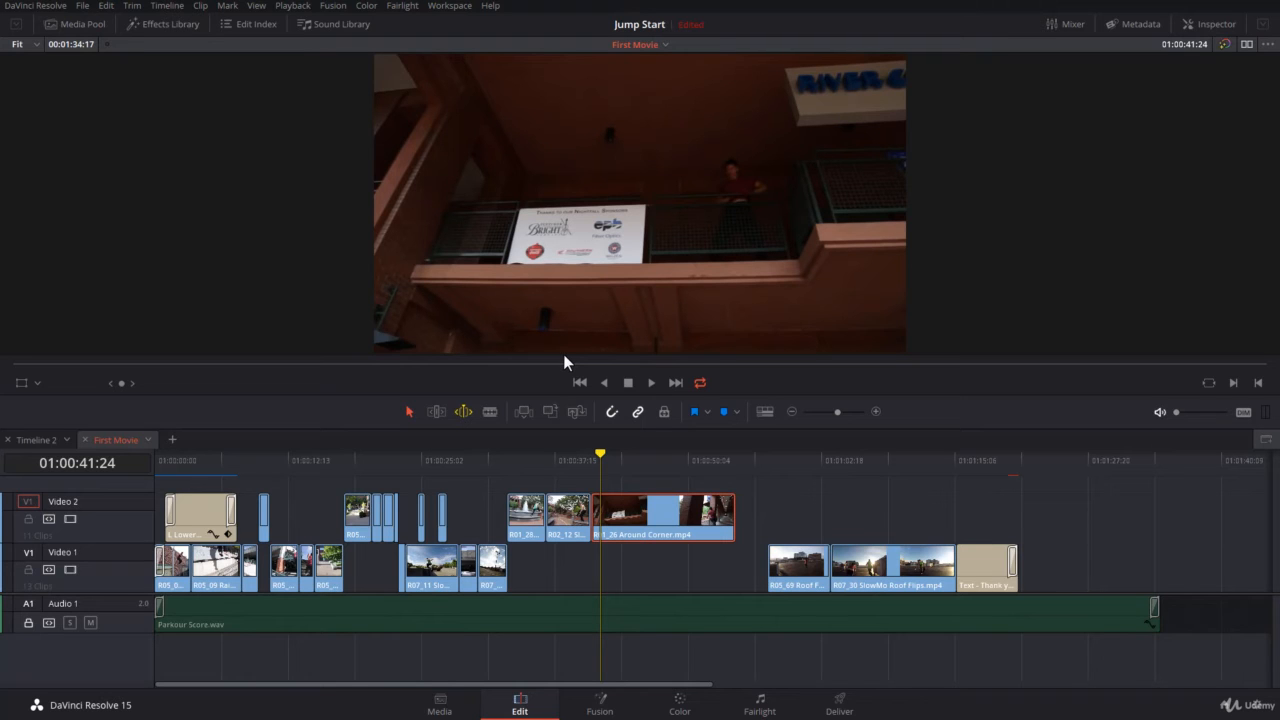
# Nudge R01_26 Around Corner.mp4 earlier along Video 2 until it covers the R02_12 clip and the end of the clip before that.
pyautogui.hotkey('shift', ',')
pyautogui.hotkey('shift', ',')
pyautogui.hotkey('shift', ',')
pyautogui.hotkey('shift', ',')
pyautogui.hotkey('shift', ',')
pyautogui.hotkey('shift', ',')
pyautogui.hotkey('shift', ',')
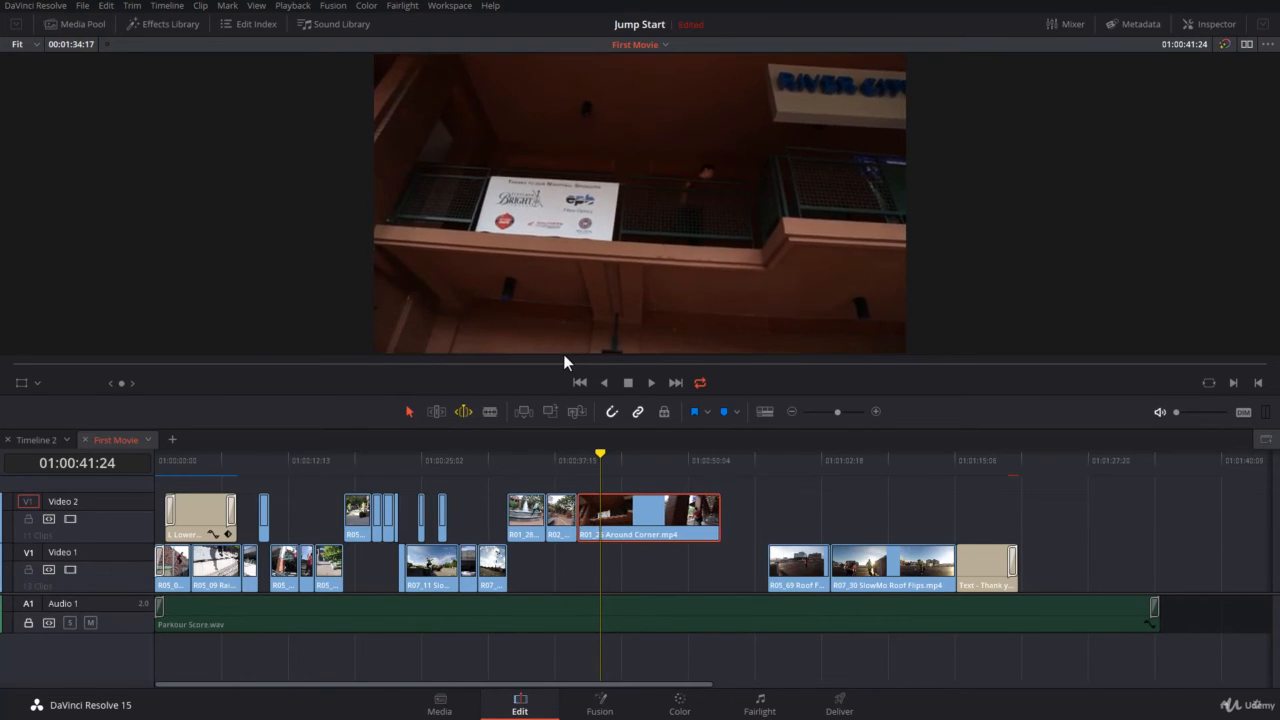
pyautogui.hotkey('shift', ',')
pyautogui.hotkey('shift', ',')
pyautogui.hotkey('shift', ',')
pyautogui.hotkey('shift', ',')
pyautogui.hotkey('shift', ',')
pyautogui.hotkey('shift', ',')
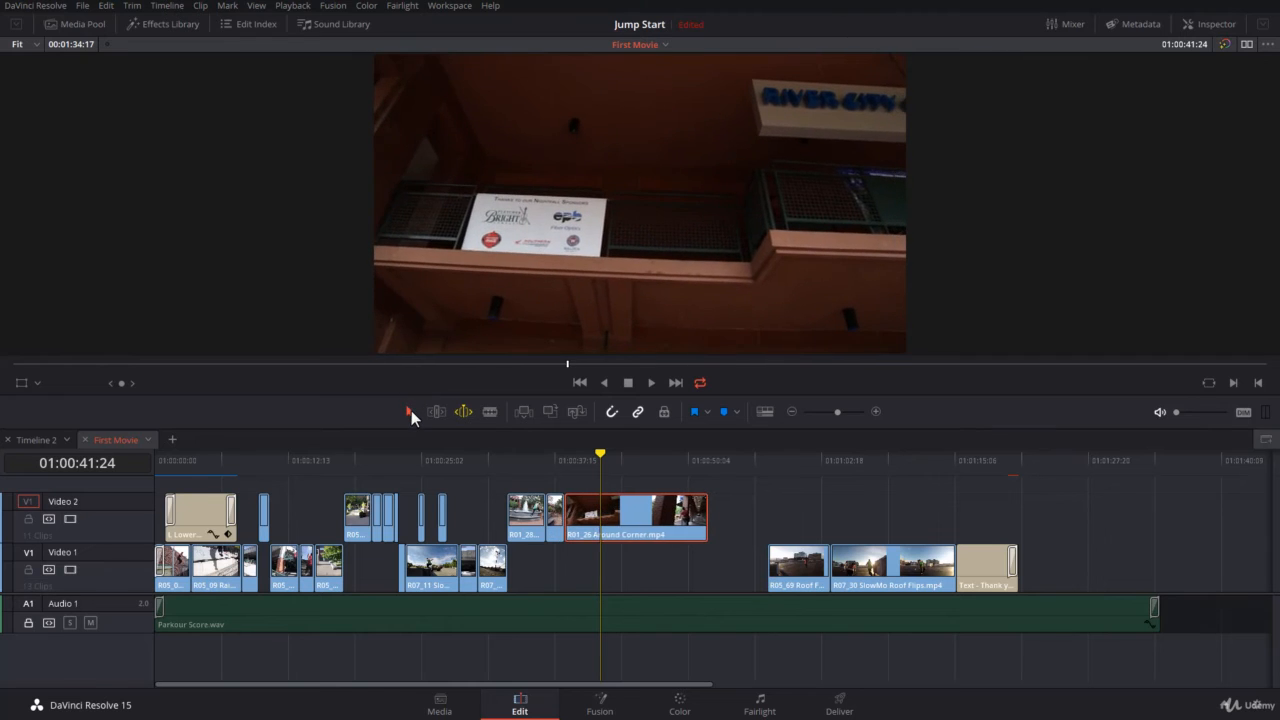
pyautogui.hotkey('shift', ',')
pyautogui.hotkey('shift', ',')
pyautogui.hotkey('shift', ',')
pyautogui.hotkey('shift', ',')
pyautogui.hotkey('shift', ',')
pyautogui.hotkey('shift', ',')
pyautogui.hotkey('shift', ',')
pyautogui.hotkey('shift', ',')
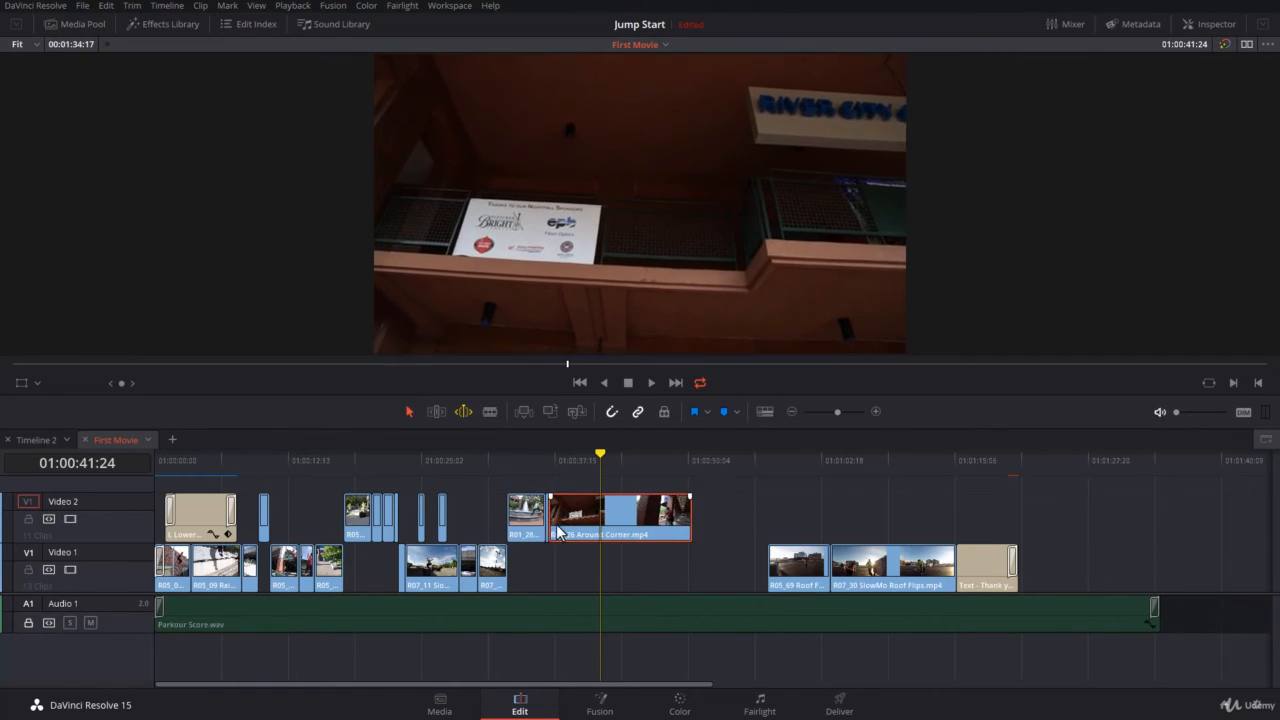
pyautogui.hotkey('shift', ',')
pyautogui.hotkey('shift', ',')
pyautogui.hotkey('shift', ',')
pyautogui.hotkey('shift', ',')
pyautogui.hotkey('shift', ',')
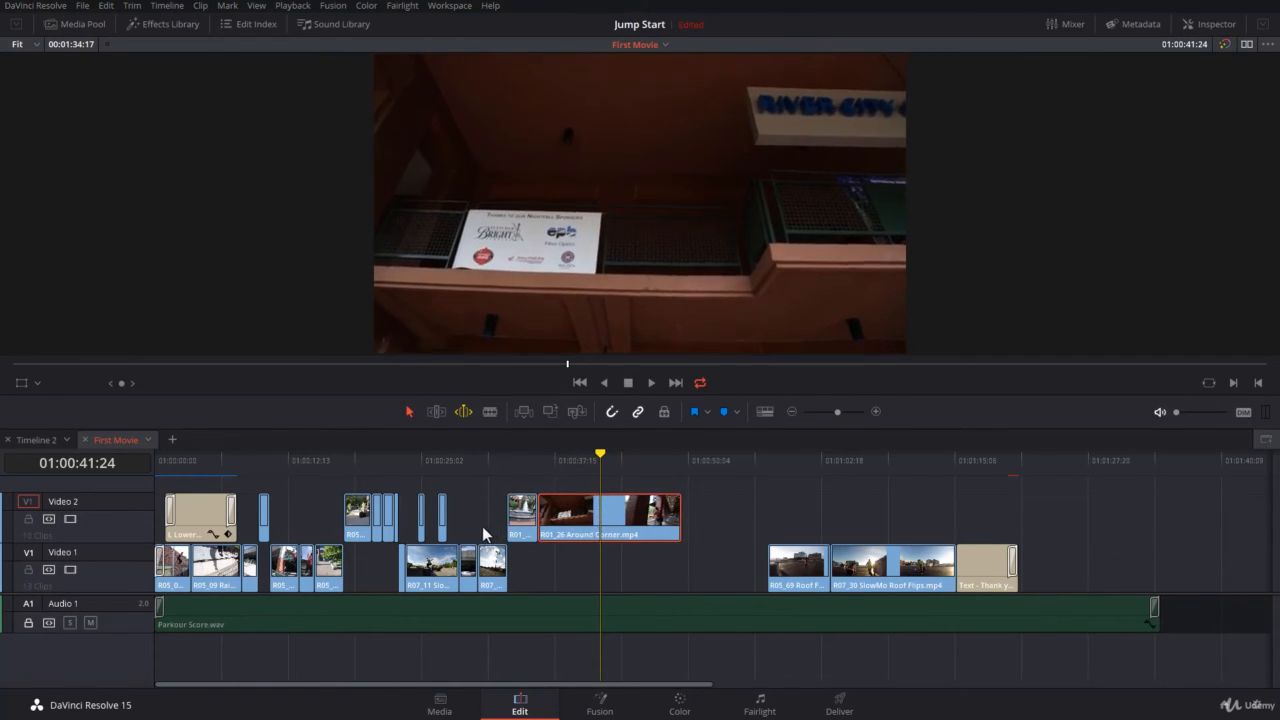
# Nudge R01_26 Around Corner.mp4 earlier along Video 2, past the short clips, until it cuts into the end of the R05 clip.
pyautogui.hotkey('shift', ',')
pyautogui.hotkey('shift', ',')
pyautogui.hotkey('shift', ',')
pyautogui.hotkey('shift', ',')
pyautogui.hotkey('shift', ',')
pyautogui.hotkey('shift', ',')
pyautogui.hotkey('shift', ',')
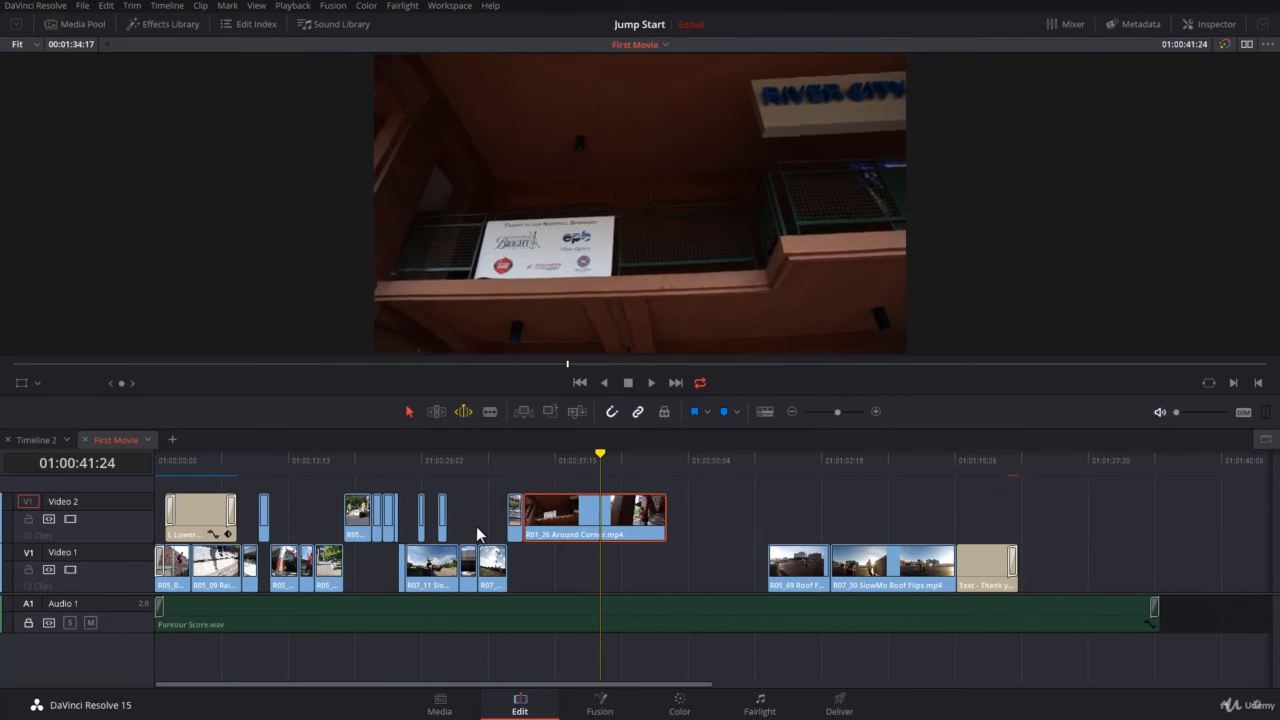
pyautogui.hotkey('shift', ',')
pyautogui.hotkey('shift', ',')
pyautogui.hotkey('shift', ',')
pyautogui.hotkey('shift', ',')
pyautogui.hotkey('shift', ',')
pyautogui.hotkey('shift', ',')
pyautogui.hotkey('shift', ',')
pyautogui.hotkey('shift', ',')
pyautogui.hotkey('shift', ',')
pyautogui.hotkey('shift', ',')
pyautogui.hotkey('shift', ',')
pyautogui.hotkey('shift', ',')
pyautogui.hotkey('shift', ',')
pyautogui.hotkey('shift', ',')
pyautogui.hotkey('shift', ',')
pyautogui.hotkey('shift', ',')
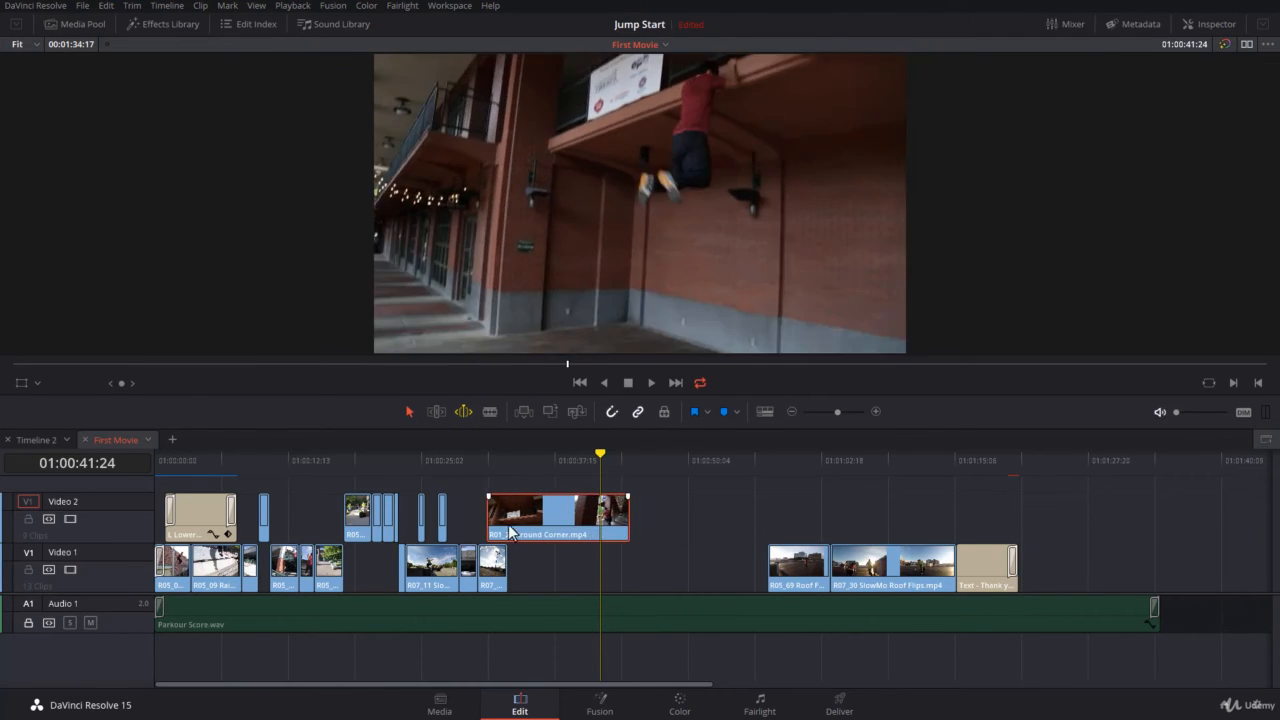
pyautogui.hotkey('shift', ',')
pyautogui.hotkey('shift', ',')
pyautogui.hotkey('shift', ',')
pyautogui.hotkey('shift', ',')
pyautogui.hotkey('shift', ',')
pyautogui.hotkey('shift', ',')
pyautogui.hotkey('shift', ',')
pyautogui.hotkey('shift', ',')
pyautogui.hotkey('shift', ',')
pyautogui.hotkey('shift', ',')
pyautogui.hotkey('shift', ',')
pyautogui.hotkey('shift', ',')
pyautogui.hotkey('shift', ',')
pyautogui.hotkey('shift', ',')
pyautogui.hotkey('shift', ',')
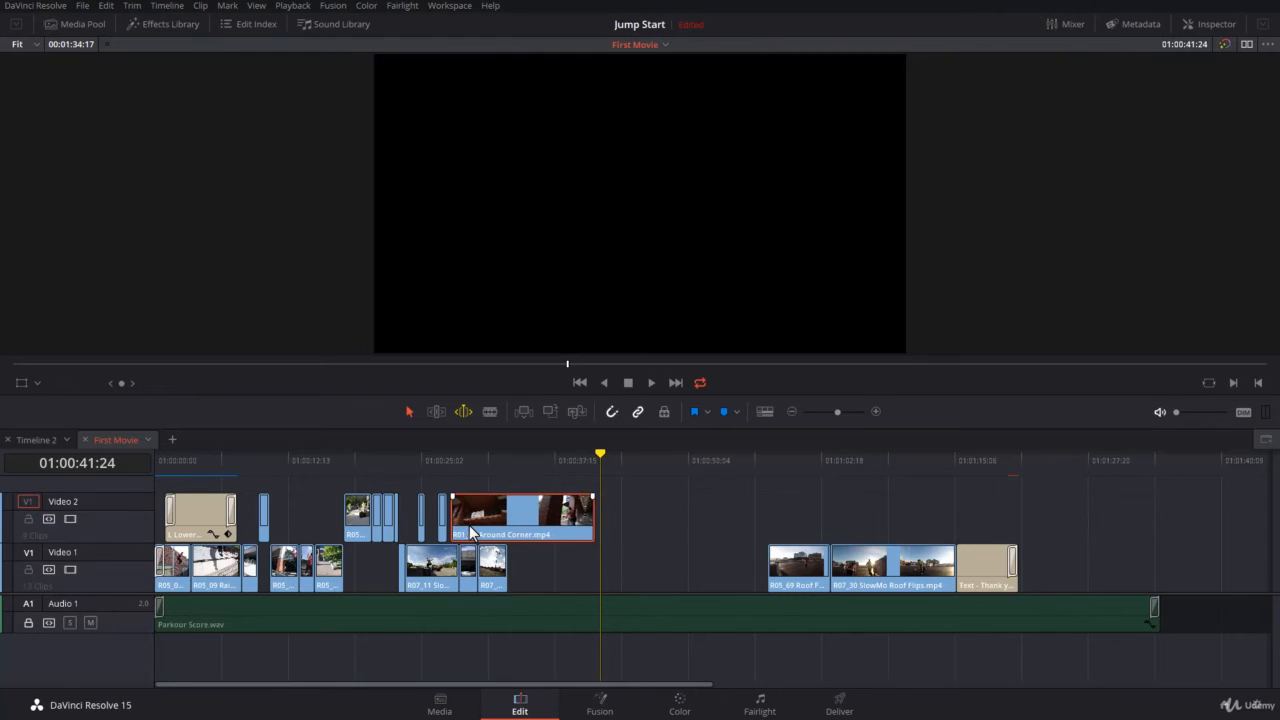
pyautogui.hotkey('shift', ',')
pyautogui.hotkey('shift', ',')
pyautogui.hotkey('shift', ',')
pyautogui.hotkey('shift', ',')
pyautogui.hotkey('shift', ',')
pyautogui.hotkey('shift', ',')
pyautogui.hotkey('shift', ',')
pyautogui.hotkey('shift', ',')
pyautogui.hotkey('shift', ',')
pyautogui.hotkey('shift', ',')
pyautogui.hotkey('shift', ',')
pyautogui.hotkey('shift', ',')
pyautogui.hotkey('shift', ',')
pyautogui.hotkey('shift', ',')
pyautogui.hotkey('shift', ',')
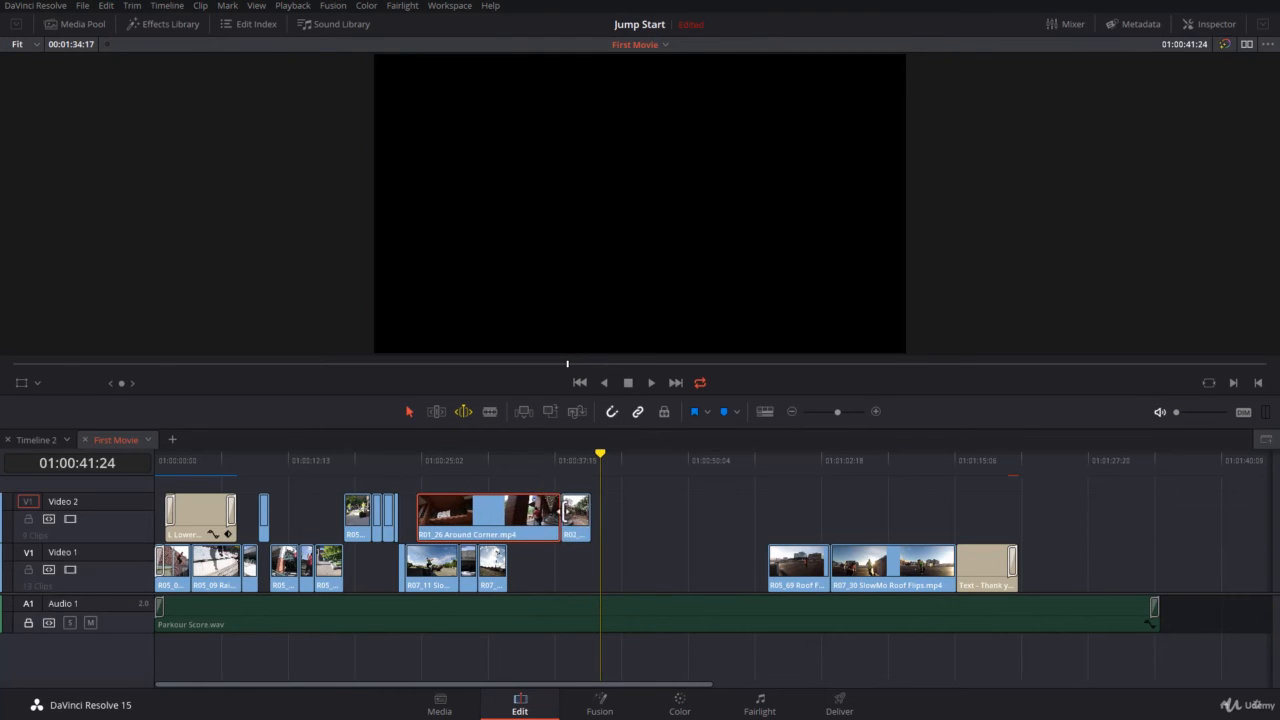
pyautogui.hotkey('shift', ',')
pyautogui.hotkey('shift', ',')
pyautogui.hotkey('shift', ',')
pyautogui.hotkey('shift', ',')
pyautogui.hotkey('shift', ',')
pyautogui.hotkey('shift', ',')
pyautogui.hotkey('shift', ',')
pyautogui.hotkey('shift', ',')
pyautogui.hotkey('shift', ',')
pyautogui.hotkey('shift', ',')
pyautogui.hotkey('shift', ',')
pyautogui.hotkey('shift', ',')
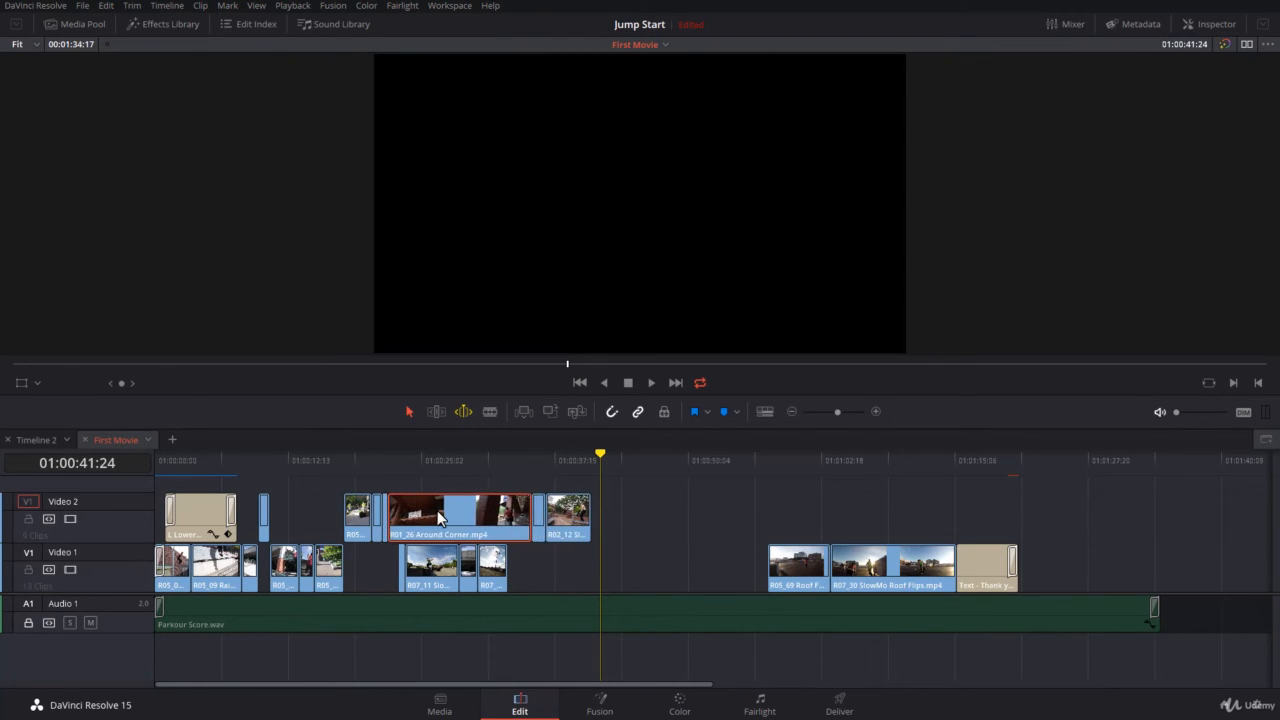
pyautogui.hotkey('shift', ',')
pyautogui.hotkey('shift', ',')
pyautogui.hotkey('shift', ',')
pyautogui.hotkey('shift', ',')
pyautogui.hotkey('shift', ',')
pyautogui.hotkey('shift', ',')
pyautogui.hotkey('shift', ',')
pyautogui.hotkey('shift', ',')
pyautogui.hotkey('shift', ',')
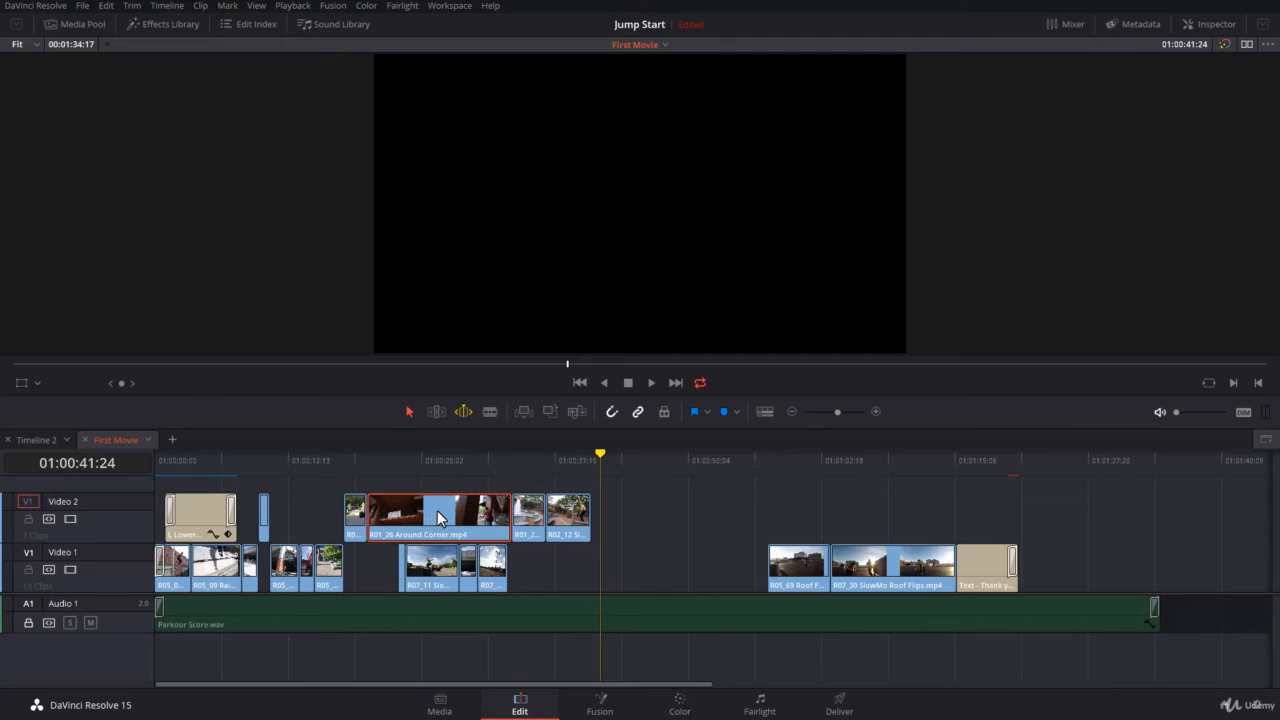
pyautogui.hotkey('shift', ',')
# Nudge R01_26 Around Corner.mp4 later along Video 2, past the R02_12 clip, until it starts just after the playhead.
pyautogui.hotkey('shift', '.')
pyautogui.hotkey('shift', '.')
pyautogui.hotkey('shift', '.')
pyautogui.hotkey('shift', '.')
pyautogui.hotkey('shift', '.')
pyautogui.hotkey('shift', '.')
pyautogui.hotkey('shift', '.')
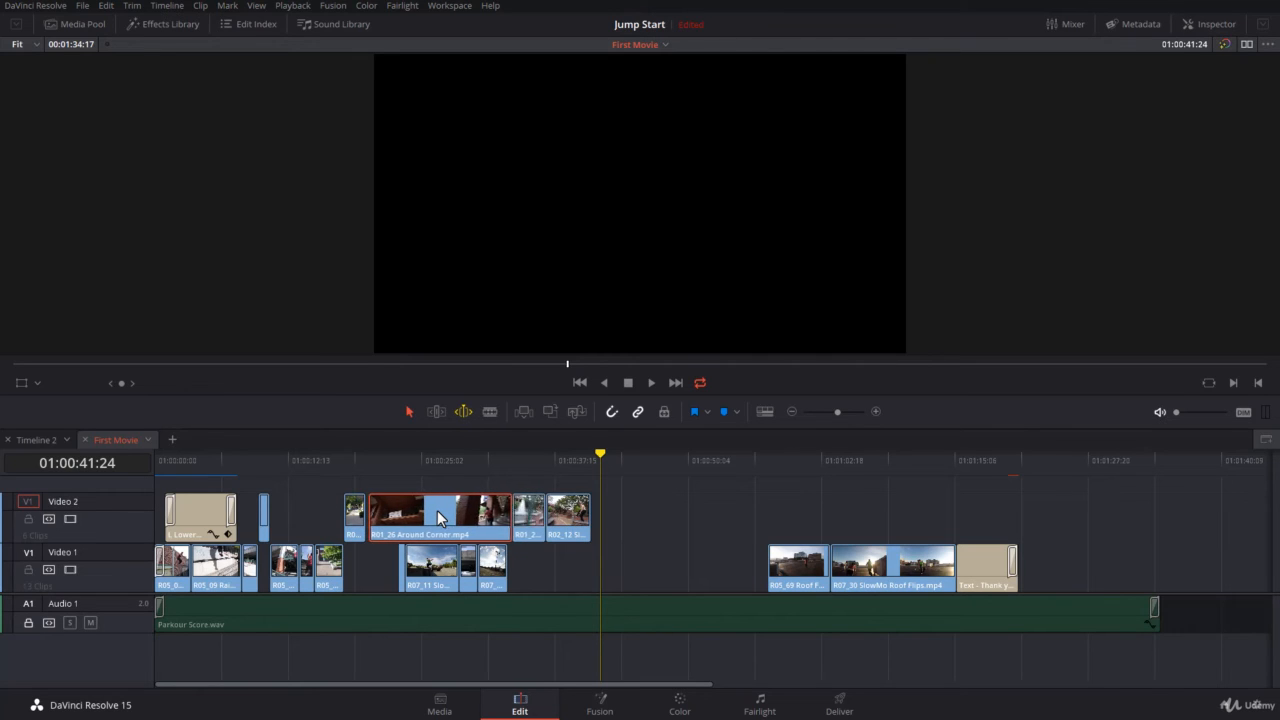
pyautogui.hotkey('shift', '.')
pyautogui.hotkey('shift', '.')
pyautogui.hotkey('shift', '.')
pyautogui.hotkey('shift', '.')
pyautogui.hotkey('shift', '.')
pyautogui.hotkey('shift', '.')
pyautogui.hotkey('shift', '.')
pyautogui.hotkey('shift', '.')
pyautogui.hotkey('shift', '.')
pyautogui.hotkey('shift', '.')
pyautogui.hotkey('shift', '.')
pyautogui.hotkey('shift', '.')
pyautogui.hotkey('shift', '.')
pyautogui.hotkey('shift', '.')
pyautogui.hotkey('shift', '.')
pyautogui.hotkey('shift', '.')
pyautogui.hotkey('shift', '.')
pyautogui.hotkey('shift', '.')
pyautogui.hotkey('shift', '.')
pyautogui.hotkey('shift', '.')
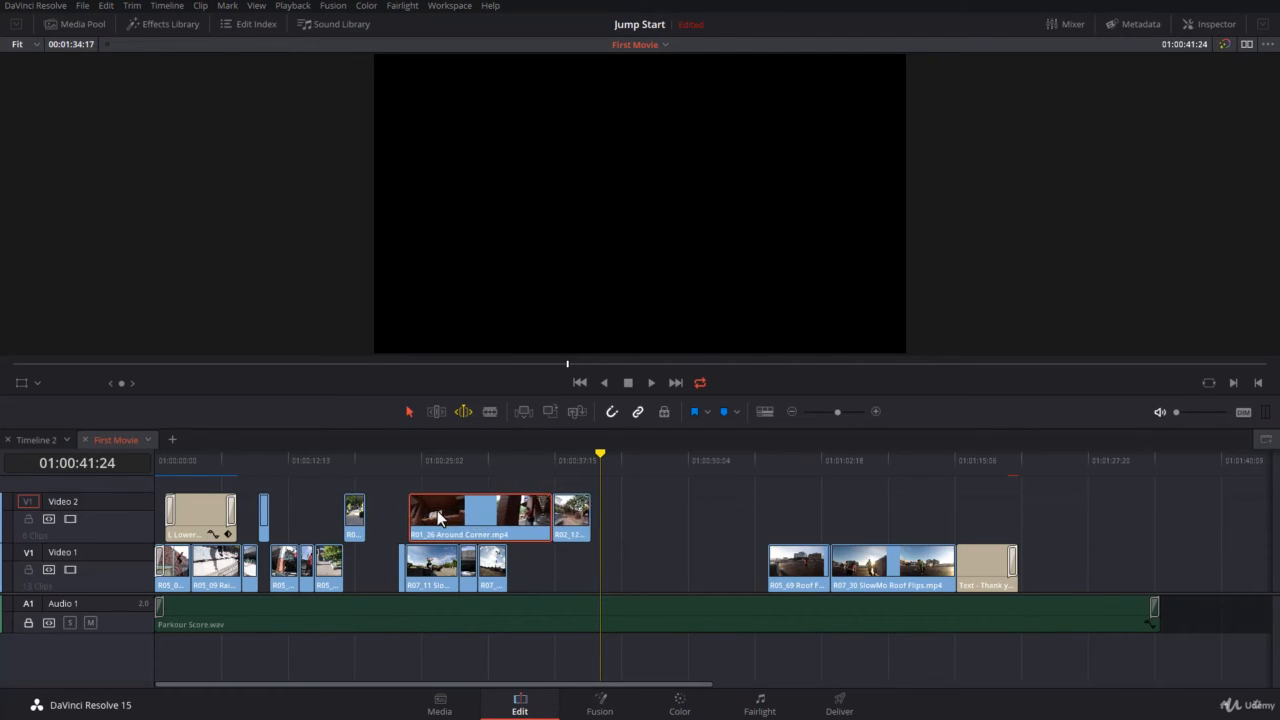
pyautogui.hotkey('shift', '.')
pyautogui.hotkey('shift', '.')
pyautogui.hotkey('shift', '.')
pyautogui.hotkey('shift', '.')
pyautogui.hotkey('shift', '.')
pyautogui.hotkey('shift', '.')
pyautogui.hotkey('shift', '.')
pyautogui.hotkey('shift', '.')
pyautogui.hotkey('shift', '.')
pyautogui.hotkey('shift', '.')
pyautogui.hotkey('shift', '.')
pyautogui.hotkey('shift', '.')
pyautogui.hotkey('shift', '.')
pyautogui.hotkey('shift', '.')
pyautogui.hotkey('shift', '.')
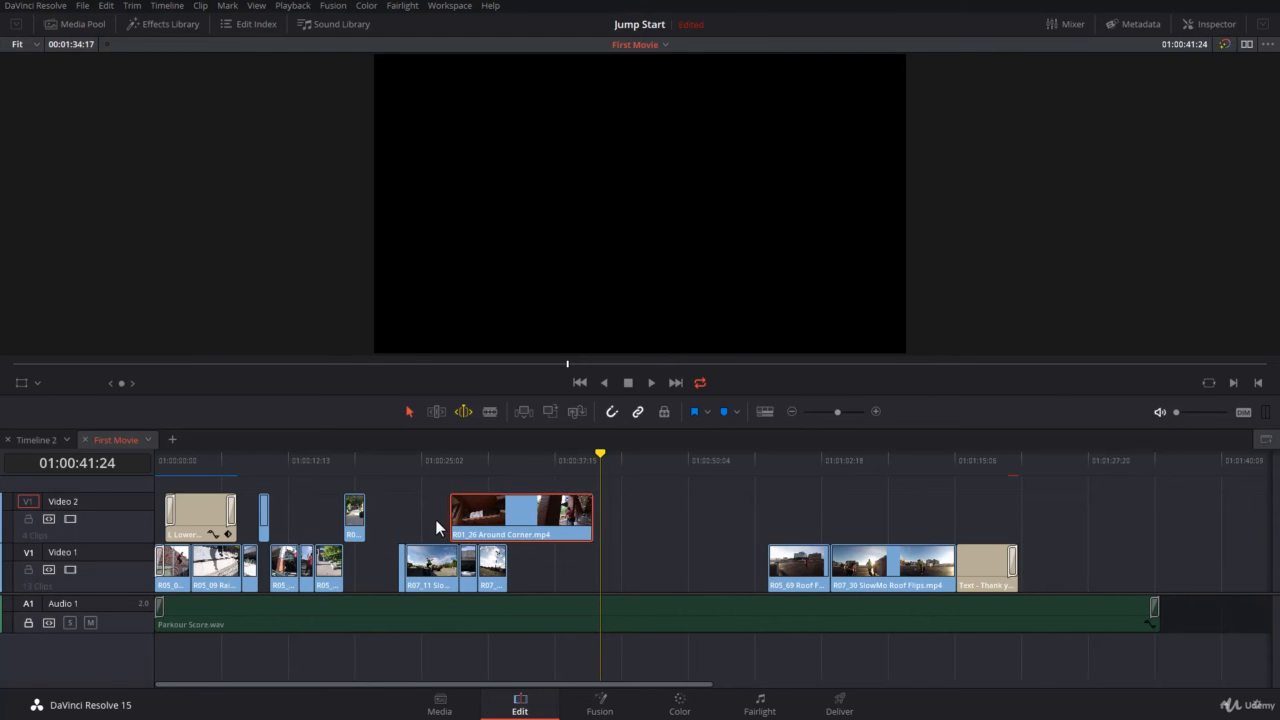
pyautogui.hotkey('shift', '.')
pyautogui.hotkey('shift', '.')
pyautogui.hotkey('shift', '.')
pyautogui.hotkey('shift', '.')
pyautogui.hotkey('shift', '.')
pyautogui.hotkey('shift', '.')
pyautogui.hotkey('shift', '.')
pyautogui.hotkey('shift', '.')
pyautogui.hotkey('shift', '.')
pyautogui.hotkey('shift', '.')
pyautogui.hotkey('shift', '.')
pyautogui.hotkey('shift', '.')
pyautogui.hotkey('shift', '.')
pyautogui.hotkey('shift', '.')
pyautogui.hotkey('shift', '.')
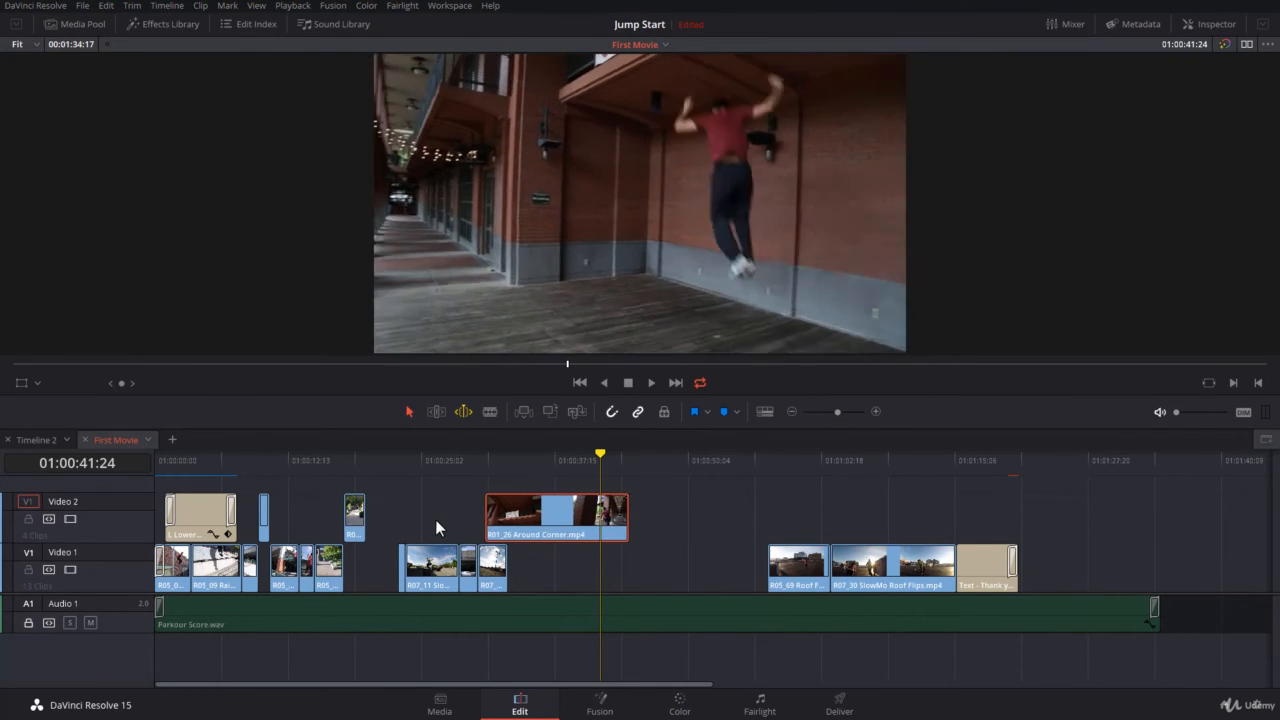
pyautogui.hotkey('shift', '.')
pyautogui.hotkey('shift', '.')
pyautogui.hotkey('shift', '.')
pyautogui.hotkey('shift', '.')
pyautogui.hotkey('shift', '.')
pyautogui.hotkey('shift', '.')
pyautogui.hotkey('shift', '.')
pyautogui.hotkey('shift', '.')
pyautogui.hotkey('shift', '.')
pyautogui.hotkey('shift', '.')
pyautogui.hotkey('shift', '.')
pyautogui.hotkey('shift', '.')
pyautogui.hotkey('shift', '.')
pyautogui.hotkey('shift', '.')
pyautogui.hotkey('shift', '.')
pyautogui.hotkey('shift', '.')
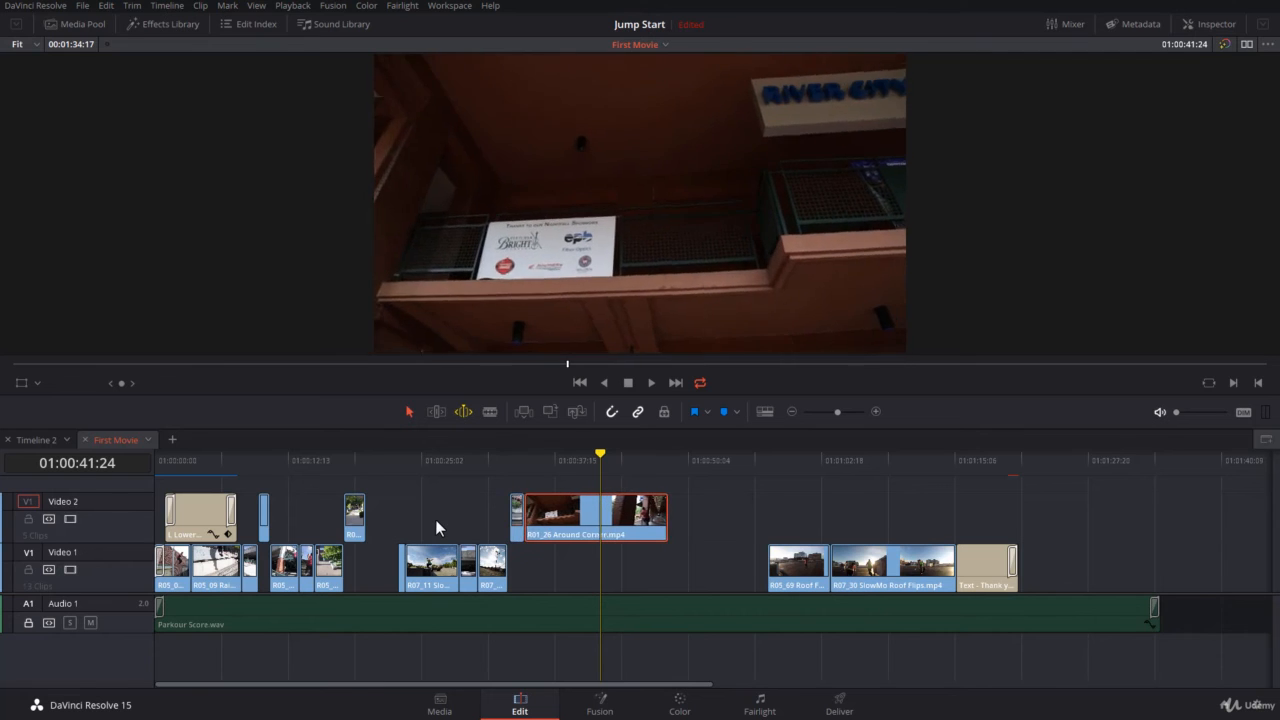
pyautogui.hotkey('shift', '.')
pyautogui.hotkey('shift', '.')
pyautogui.hotkey('shift', '.')
pyautogui.hotkey('shift', '.')
pyautogui.hotkey('shift', '.')
pyautogui.hotkey('shift', '.')
pyautogui.hotkey('shift', '.')
pyautogui.hotkey('shift', '.')
pyautogui.hotkey('shift', '.')
pyautogui.hotkey('shift', '.')
pyautogui.hotkey('shift', '.')
pyautogui.hotkey('shift', '.')
pyautogui.hotkey('shift', '.')
pyautogui.hotkey('shift', '.')
pyautogui.hotkey('shift', '.')
pyautogui.hotkey('shift', '.')
pyautogui.hotkey('shift', '.')
pyautogui.hotkey('shift', '.')
pyautogui.hotkey('shift', '.')
pyautogui.hotkey('shift', '.')
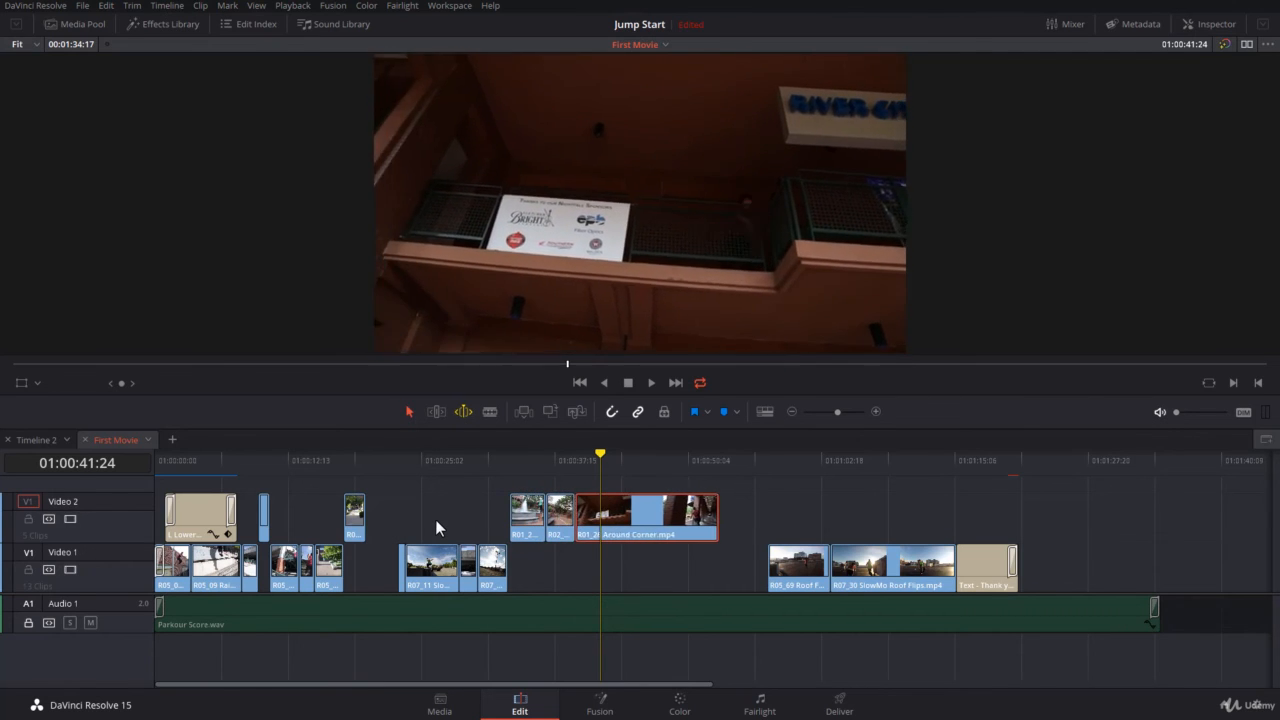
pyautogui.hotkey('shift', '.')
pyautogui.hotkey('shift', '.')
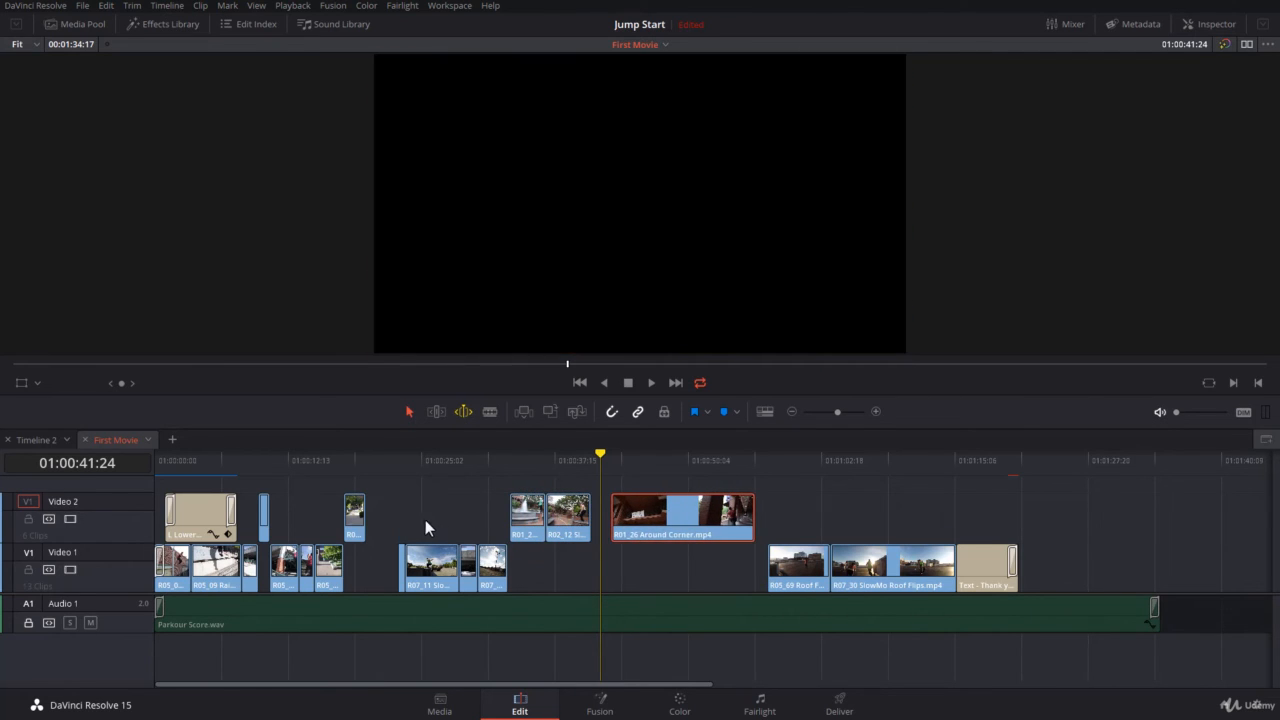
# Bring R01_26 Around Corner.mp4 back to the end of the R02_12 clip and restore the overwritten short clips on Video 2.
pyautogui.hotkey('shift', ',')
pyautogui.hotkey('shift', ',')
pyautogui.hotkey('shift', ',')
pyautogui.hotkey('shift', ',')
pyautogui.hotkey('shift', ',')
pyautogui.hotkey('shift', ',')
pyautogui.hotkey('shift', ',')
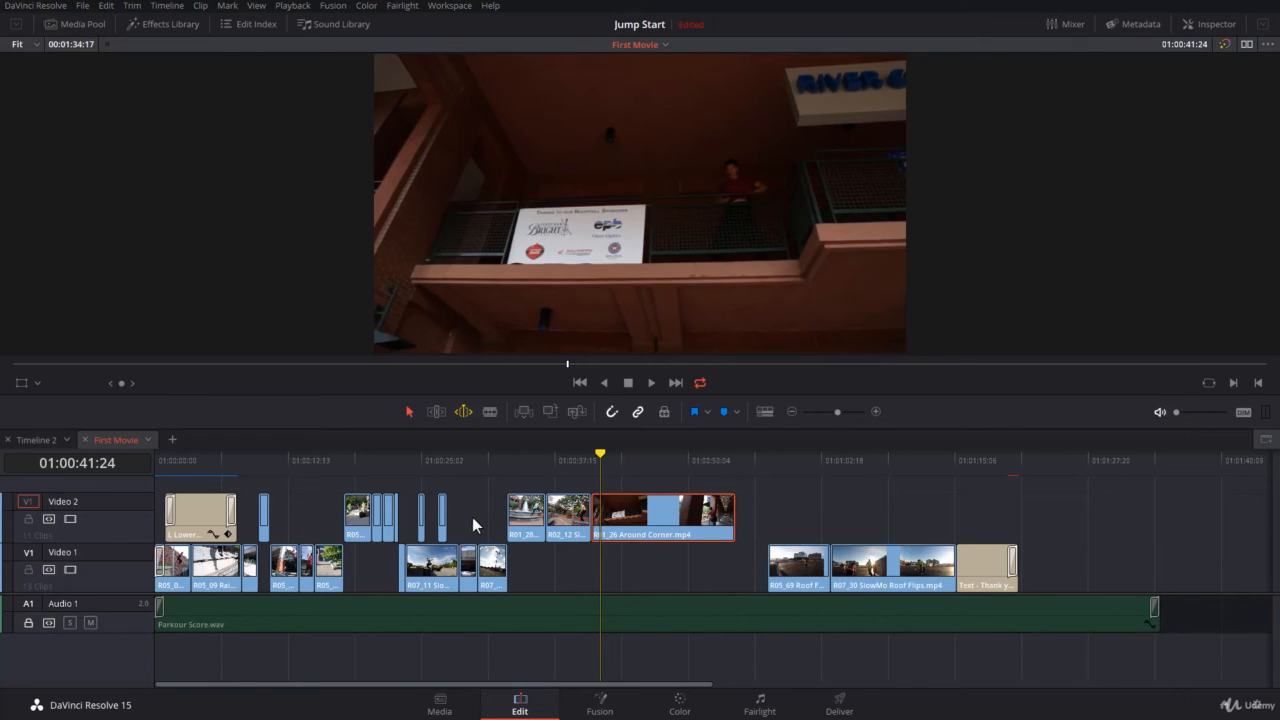
# Select the end edge of R01_26 Around Corner.mp4, and switch the selection to its edit point with the R02_12 clip.
pyautogui.click(732, 516)
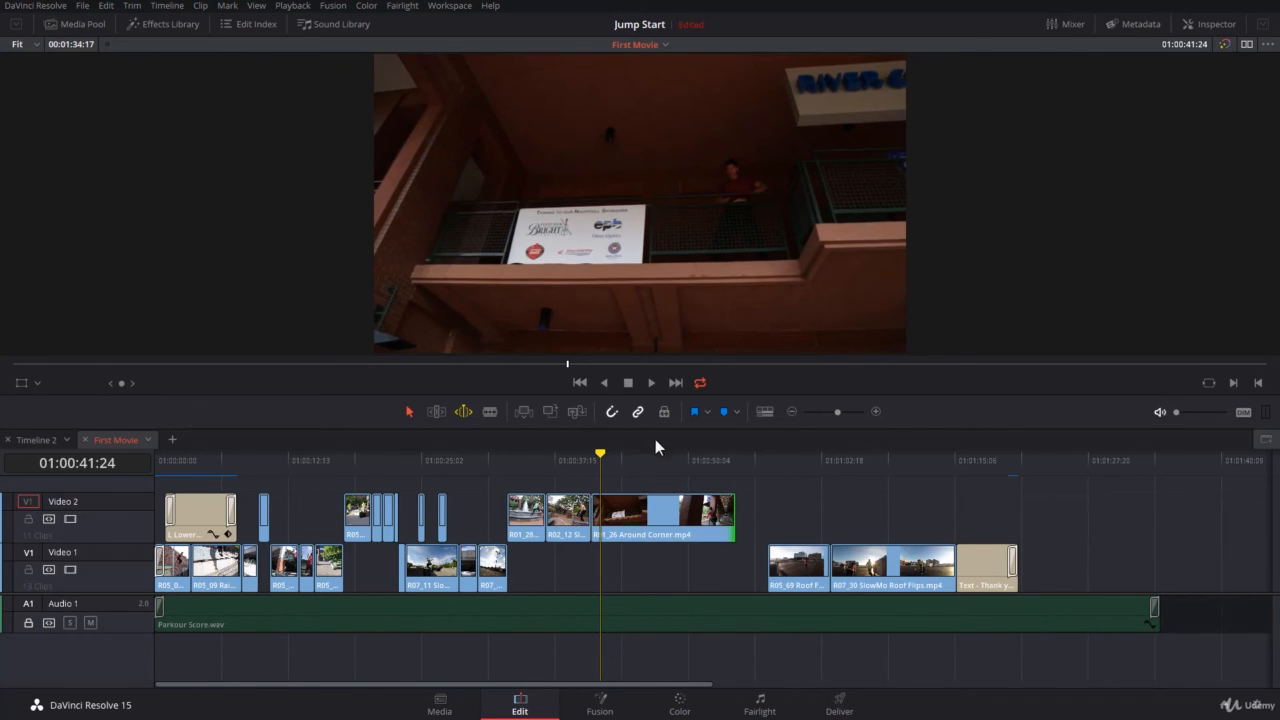
pyautogui.click(594, 508)
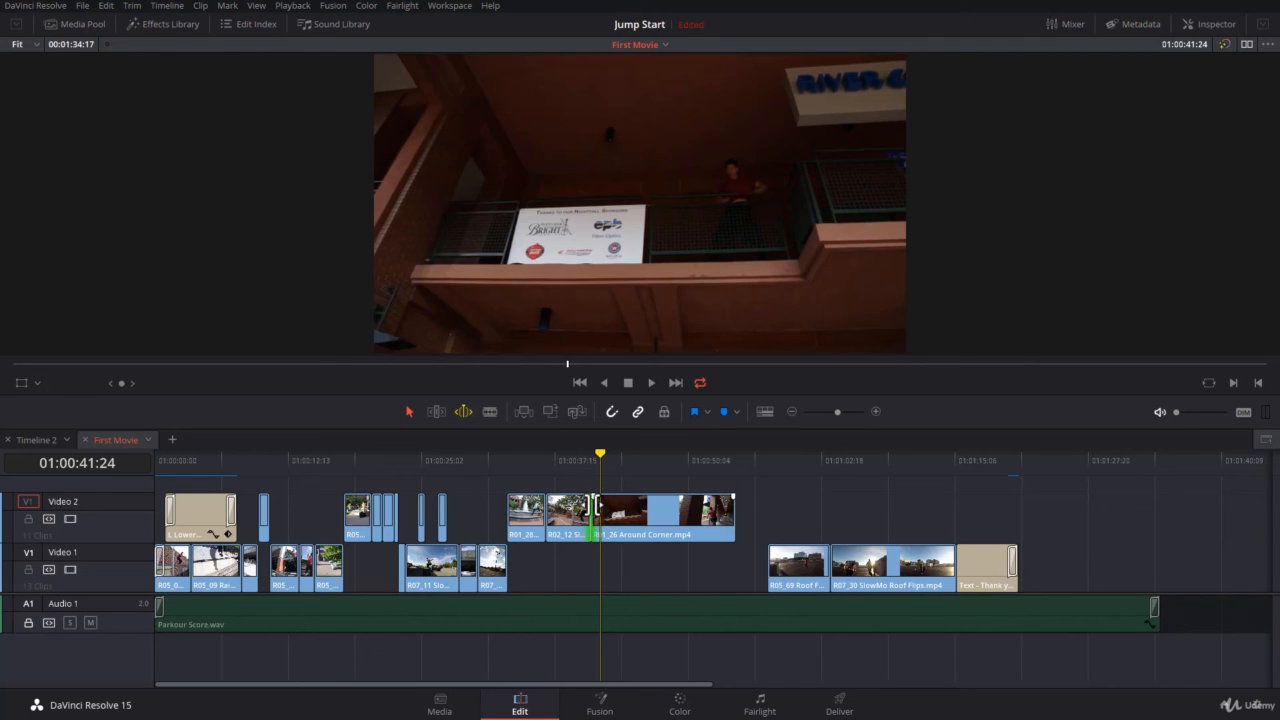